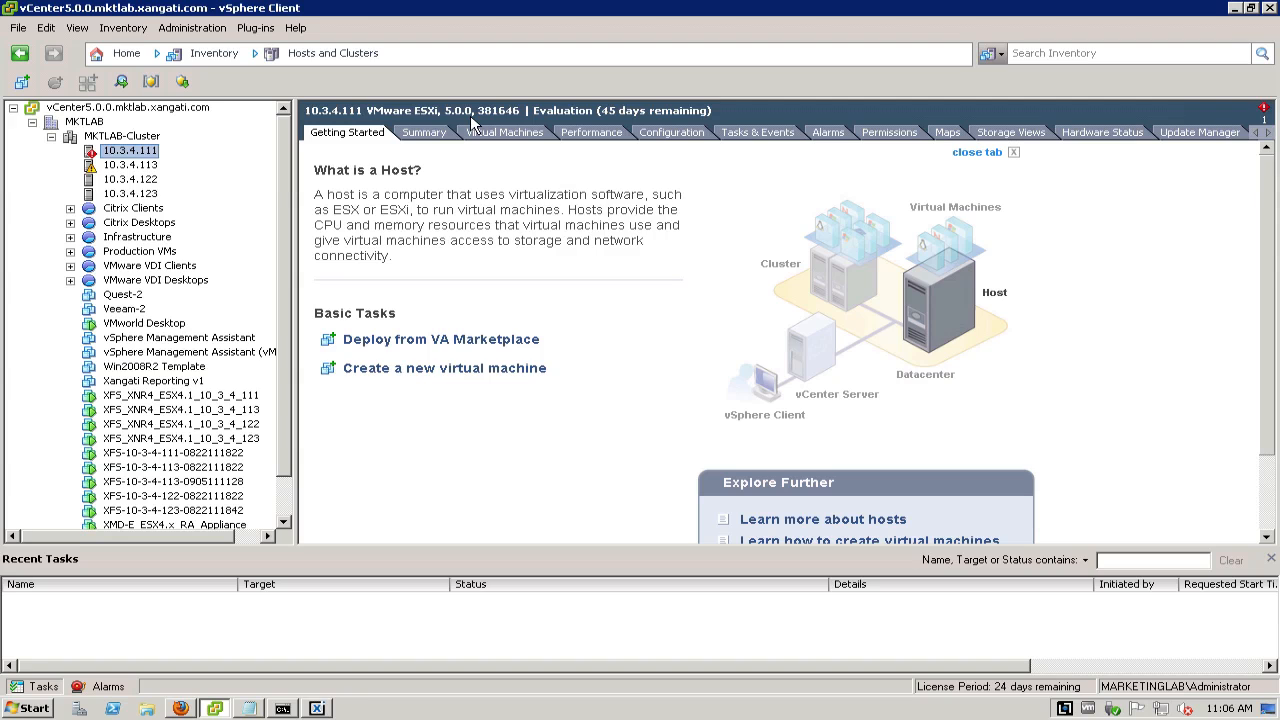
Look at the Xangati Management Dashboard's live overview and return to the vSphere Client
left_click(318, 708)
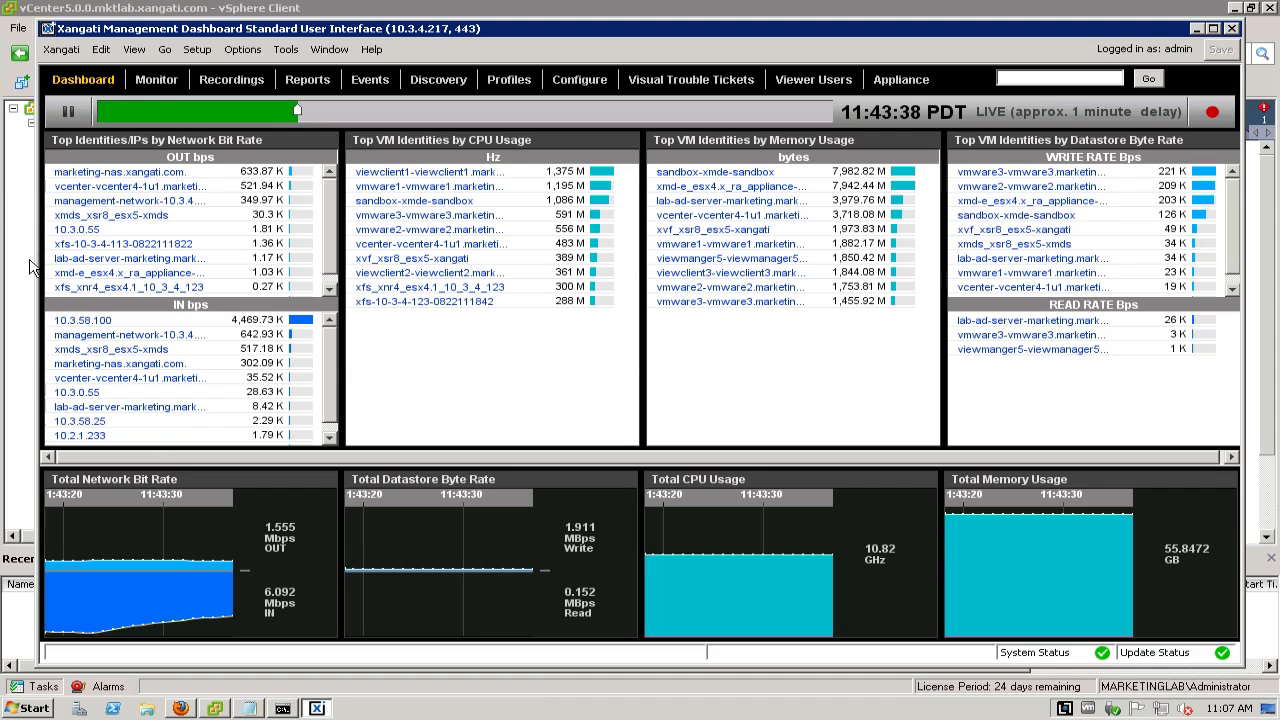
left_click(30, 268)
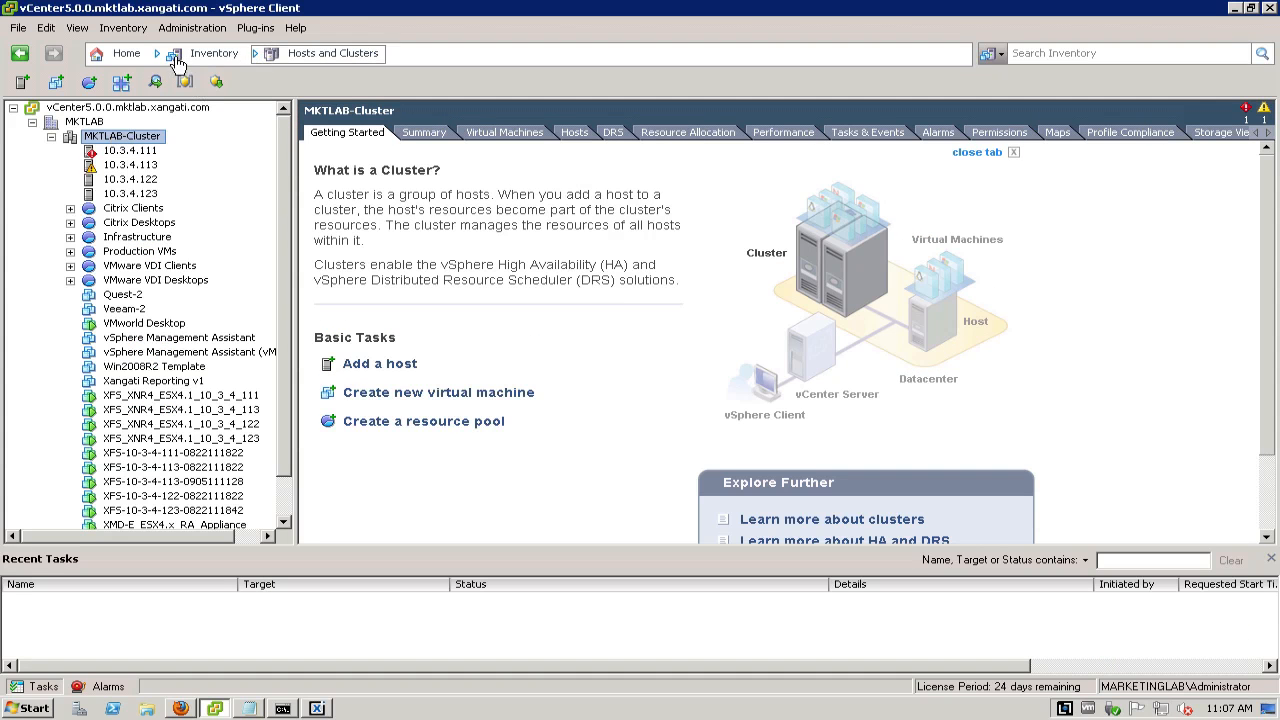
Switch the inventory from Hosts and Clusters to Networking and select dvTestSwitch
left_click(267, 58)
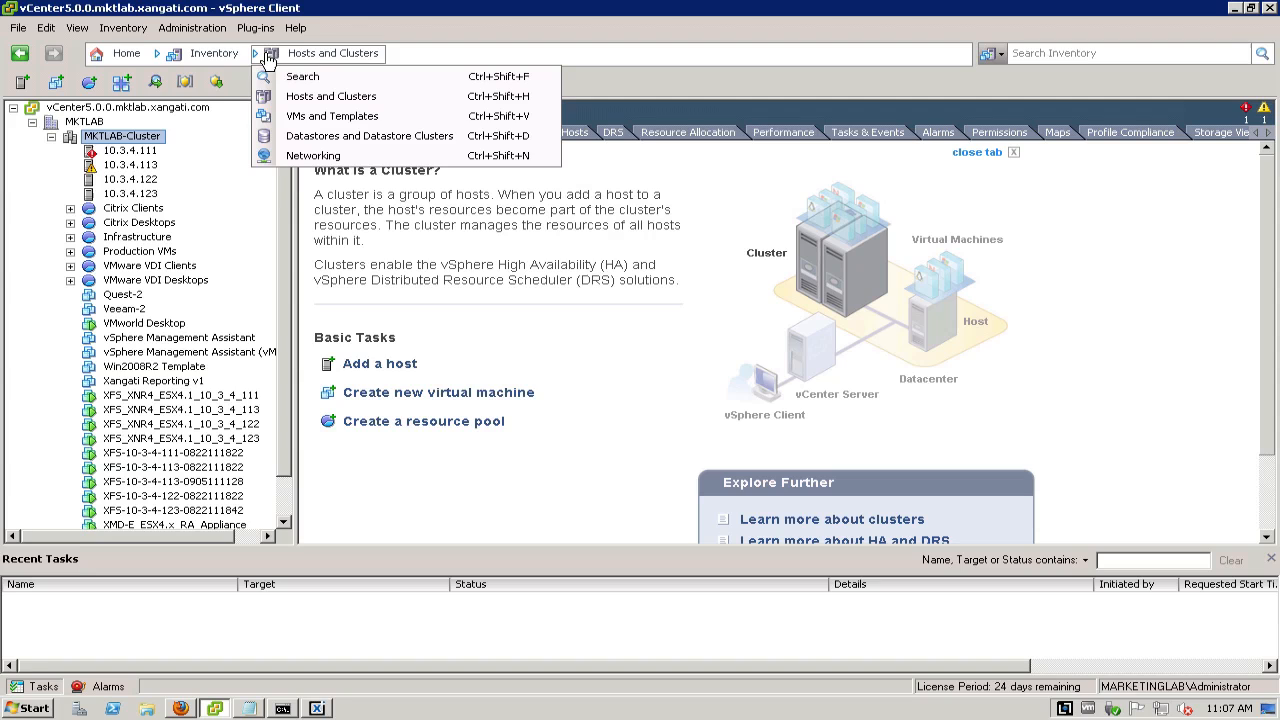
left_click(322, 158)
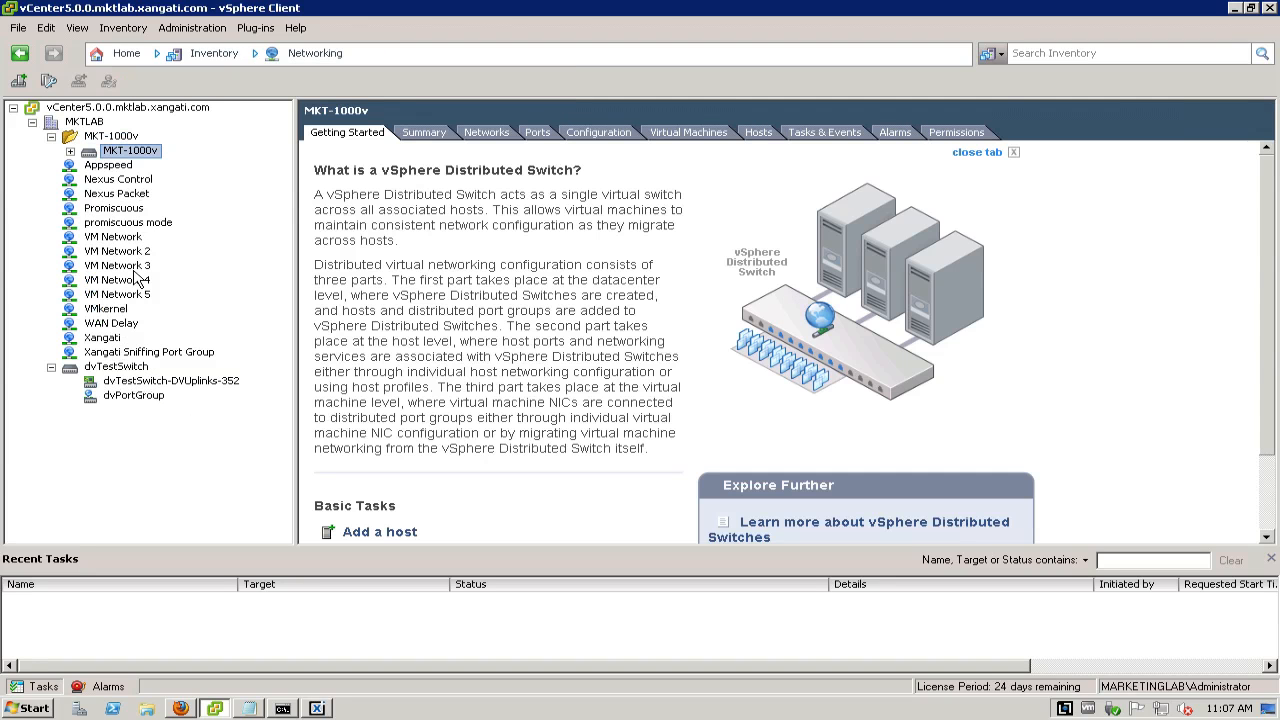
left_click(104, 367)
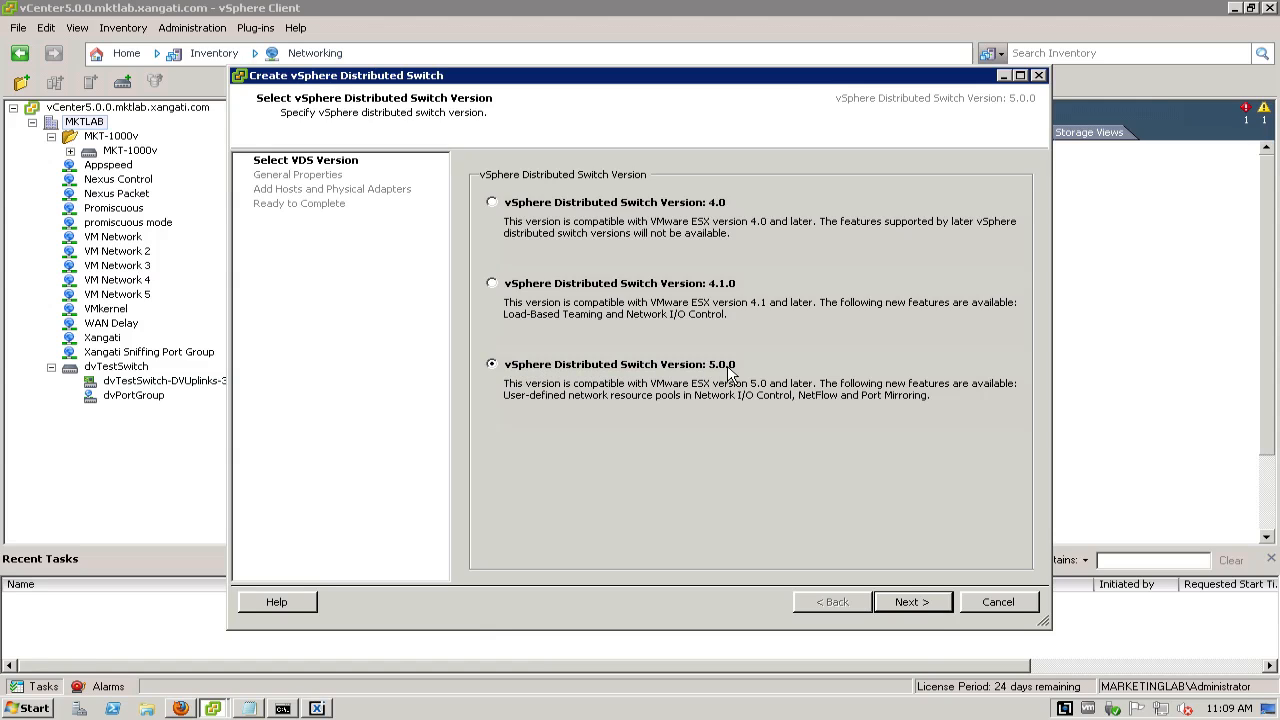
Create a version 5.0.0 vSphere Distributed Switch in MKTLAB named dvSwitch-Xangati, with 2 uplink ports and hosts set to Add later
left_click(912, 602)
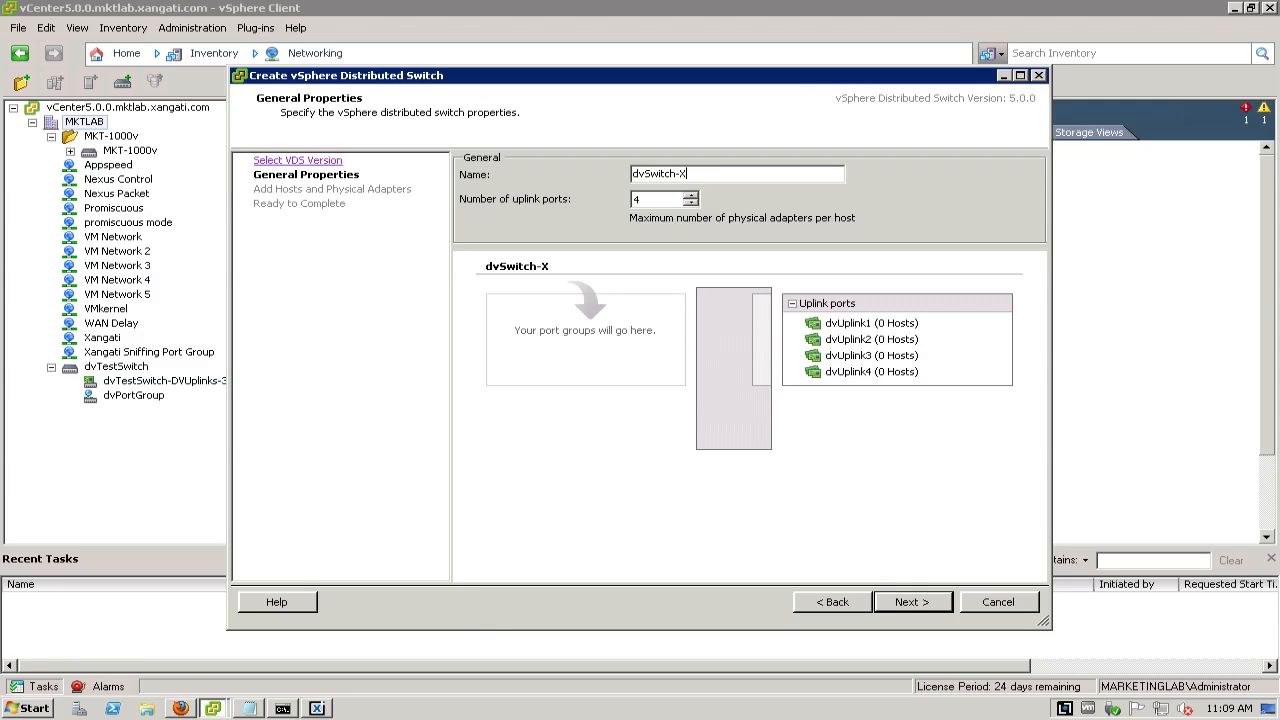
type("gati")
left_click(690, 203)
left_click(690, 204)
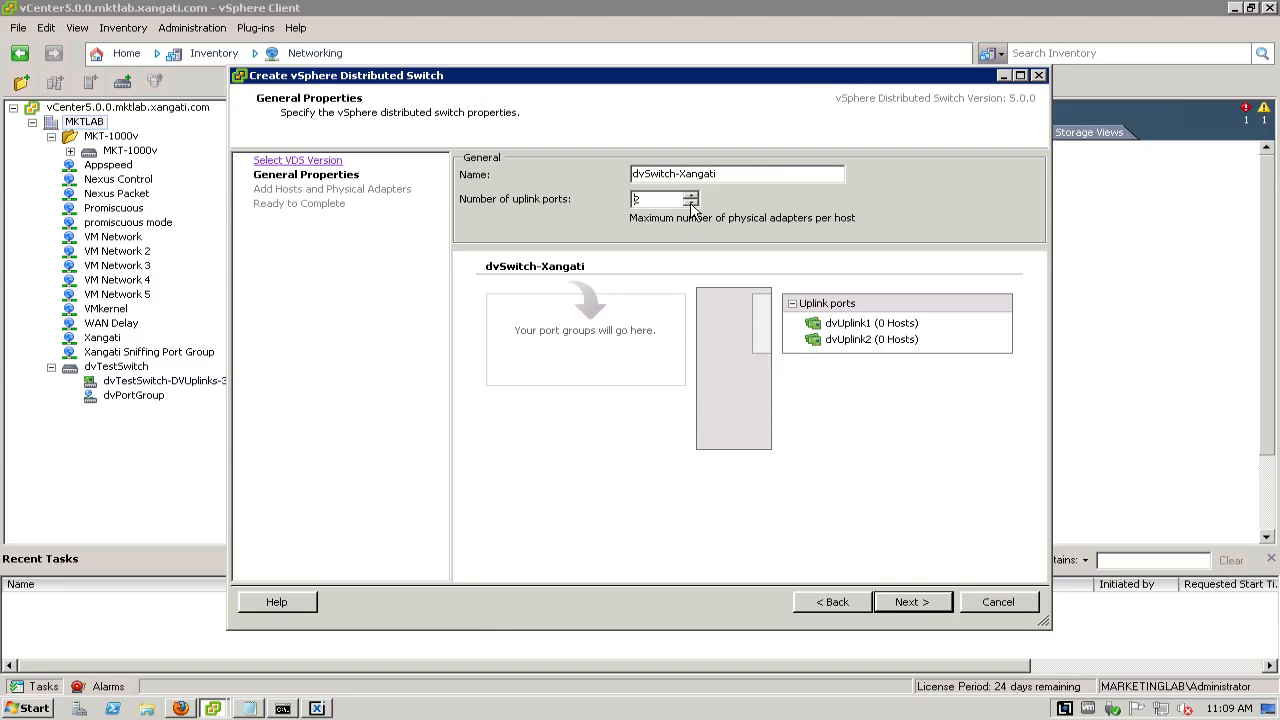
left_click(916, 603)
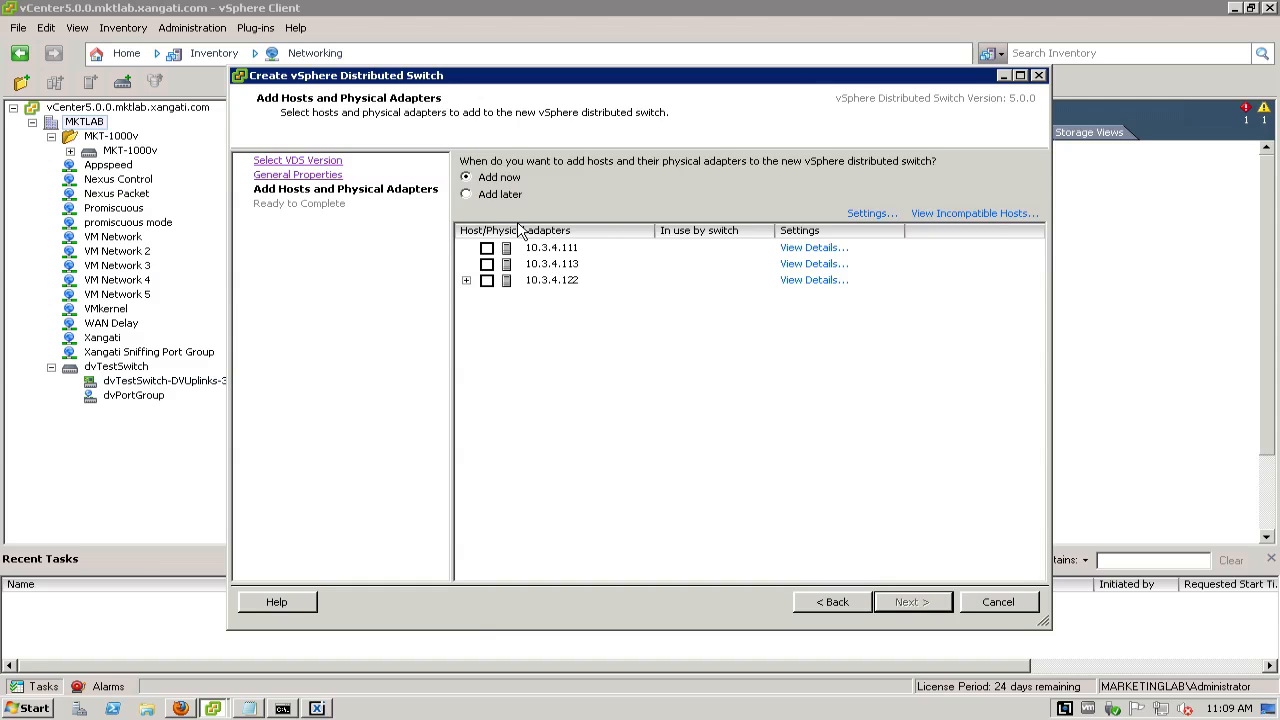
left_click(487, 197)
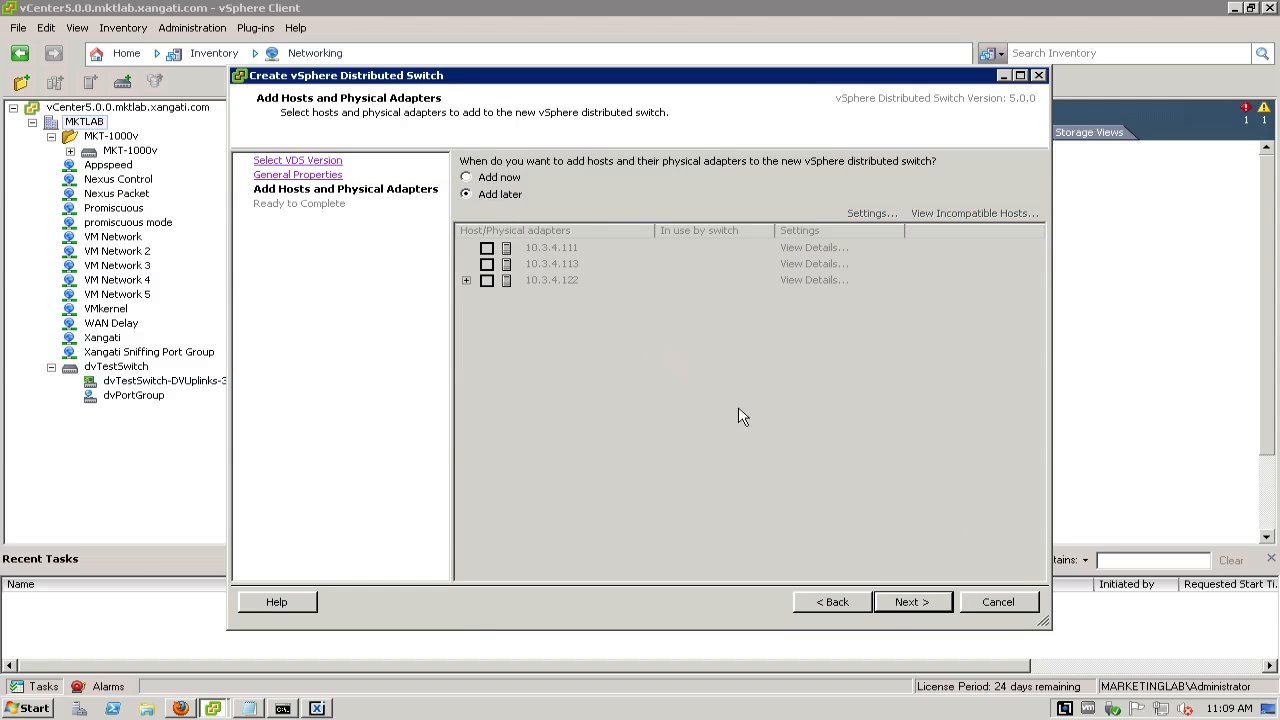
left_click(914, 605)
left_click(916, 604)
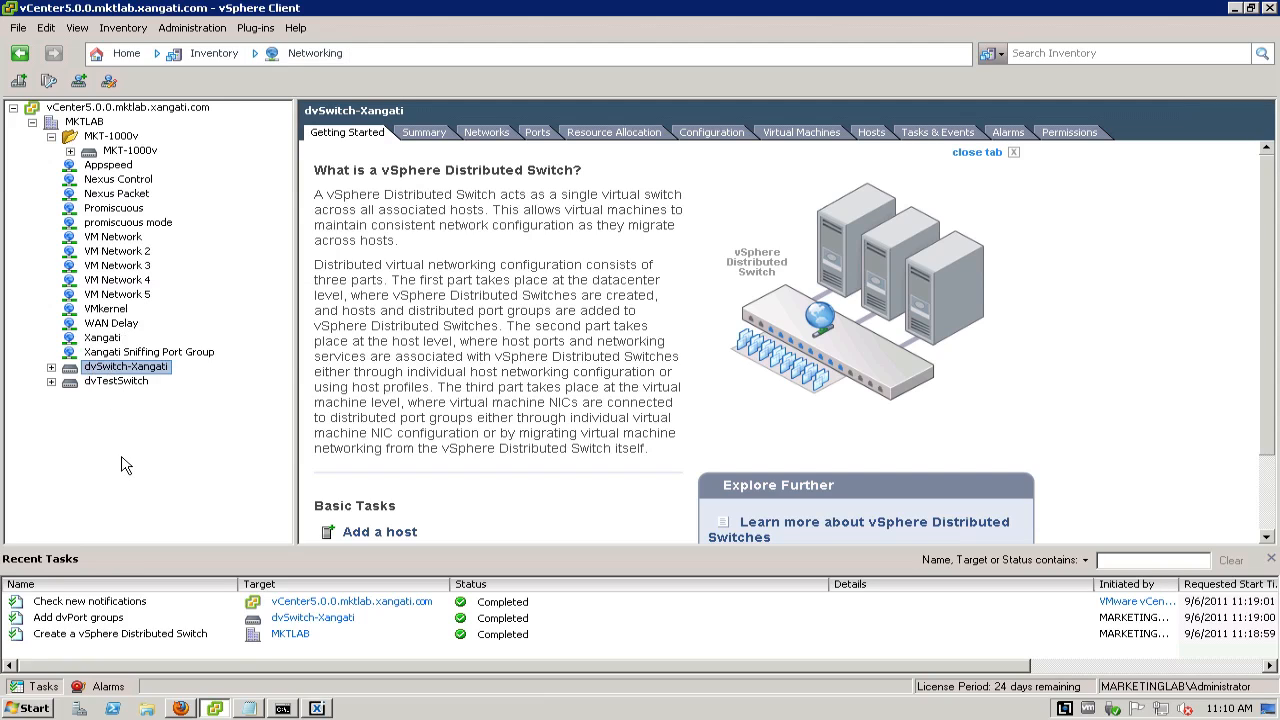
Review which settings categories dvTestSwitch offers and close its settings without changes
left_click(79, 394)
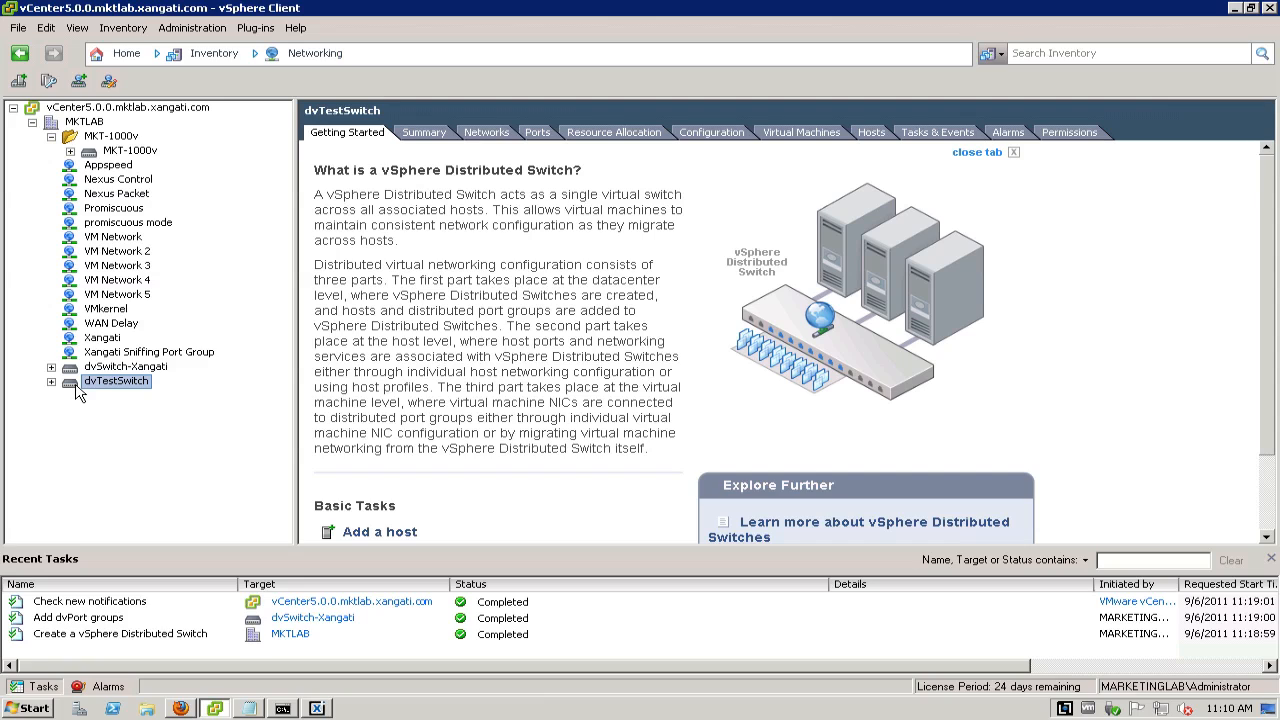
right_click(79, 394)
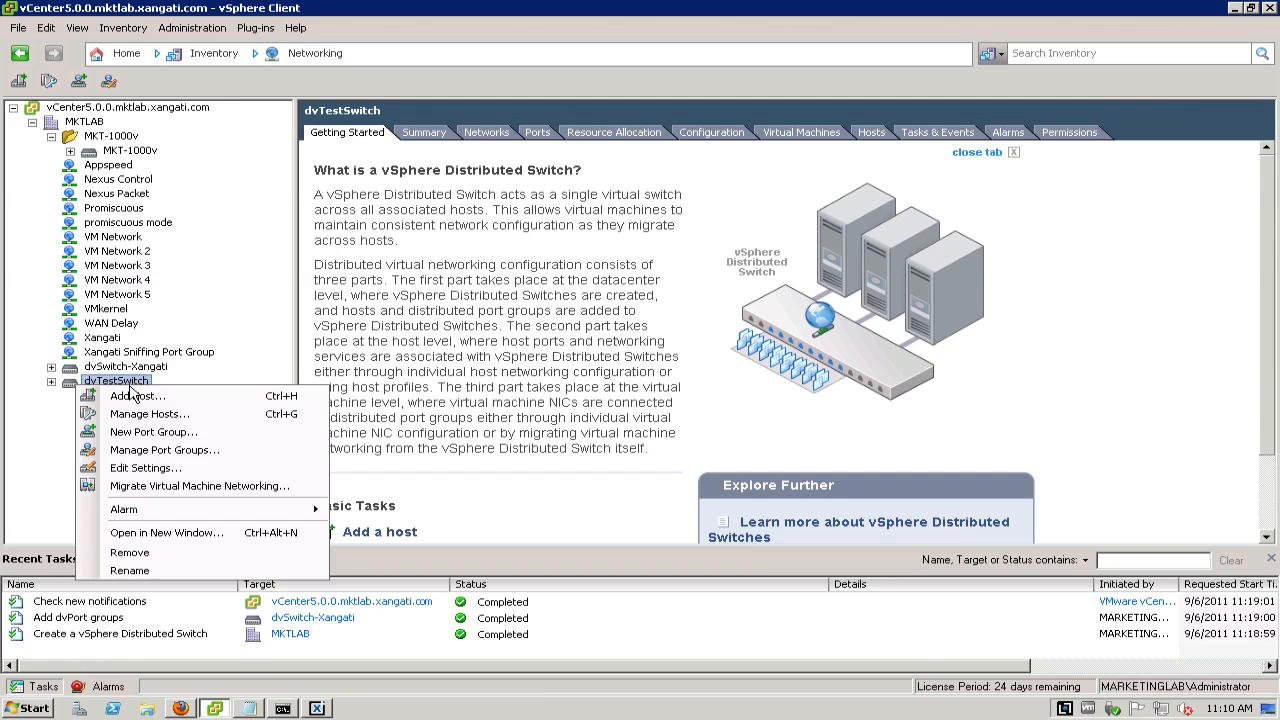
left_click(162, 468)
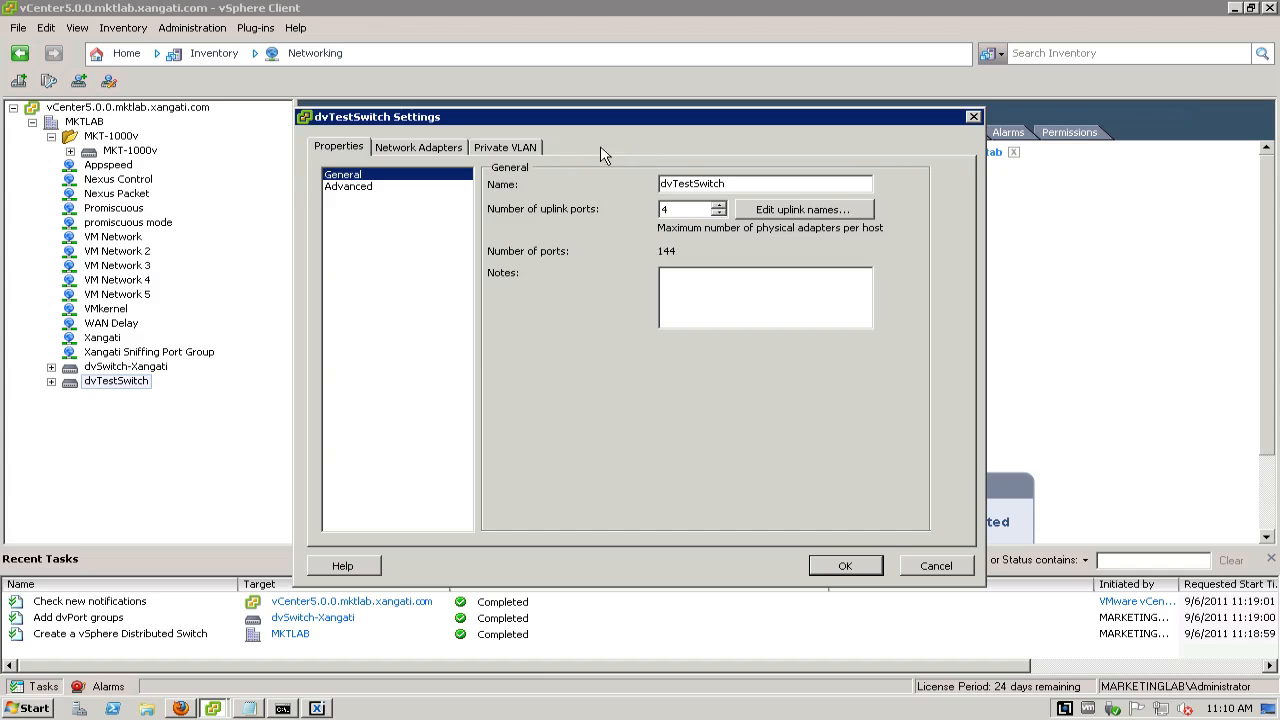
left_click(936, 566)
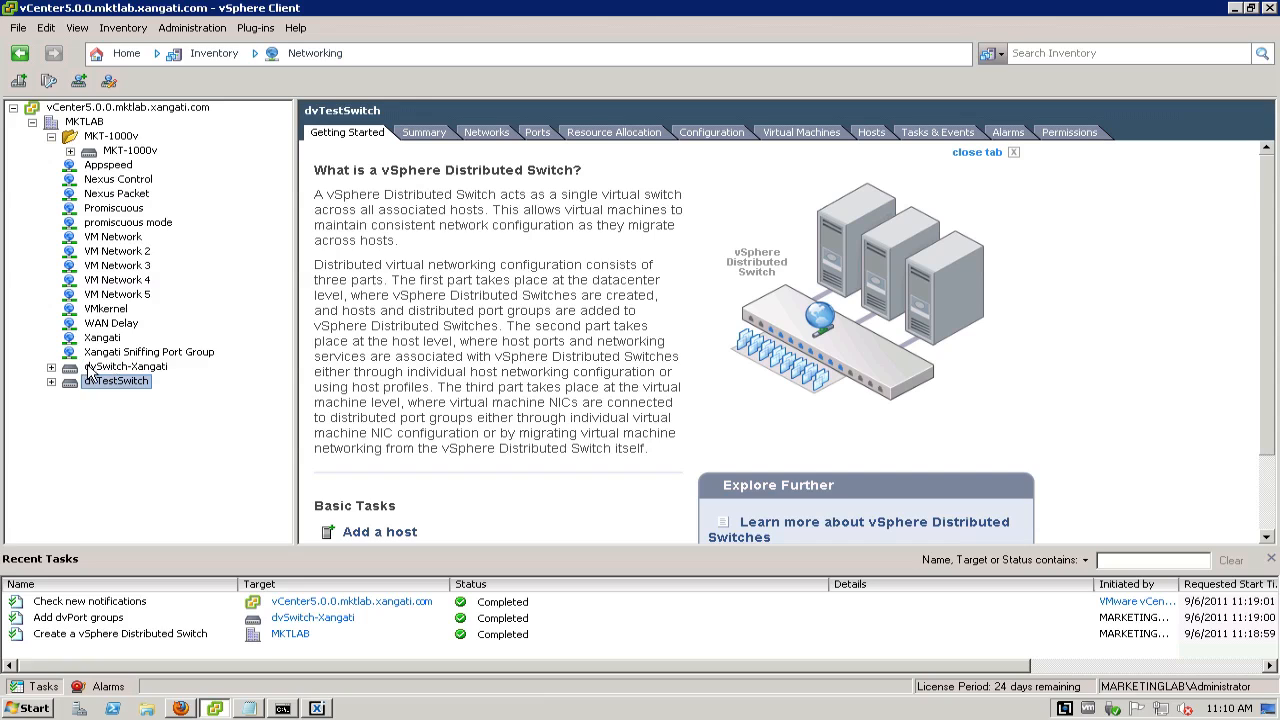
Set the NetFlow collector IP address of dvSwitch-Xangati to 10.3.4.217, enter the collector port, and apply the settings
left_click(92, 367)
right_click(93, 369)
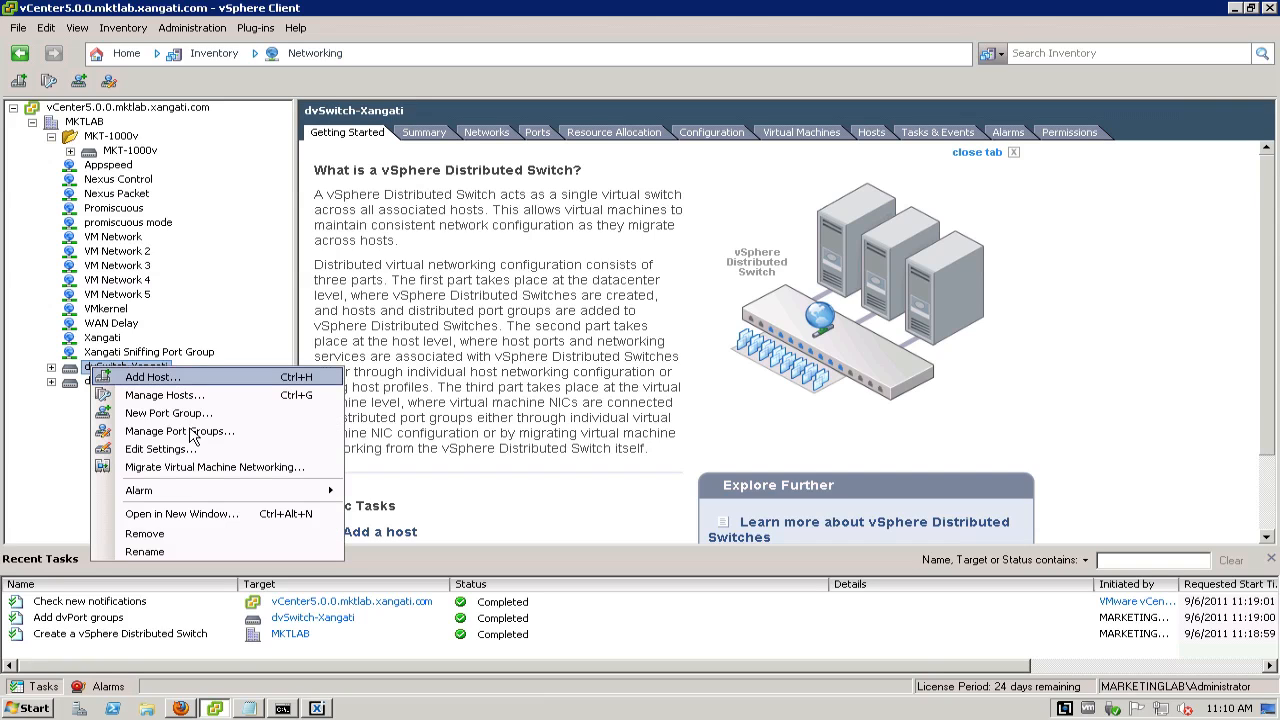
left_click(187, 457)
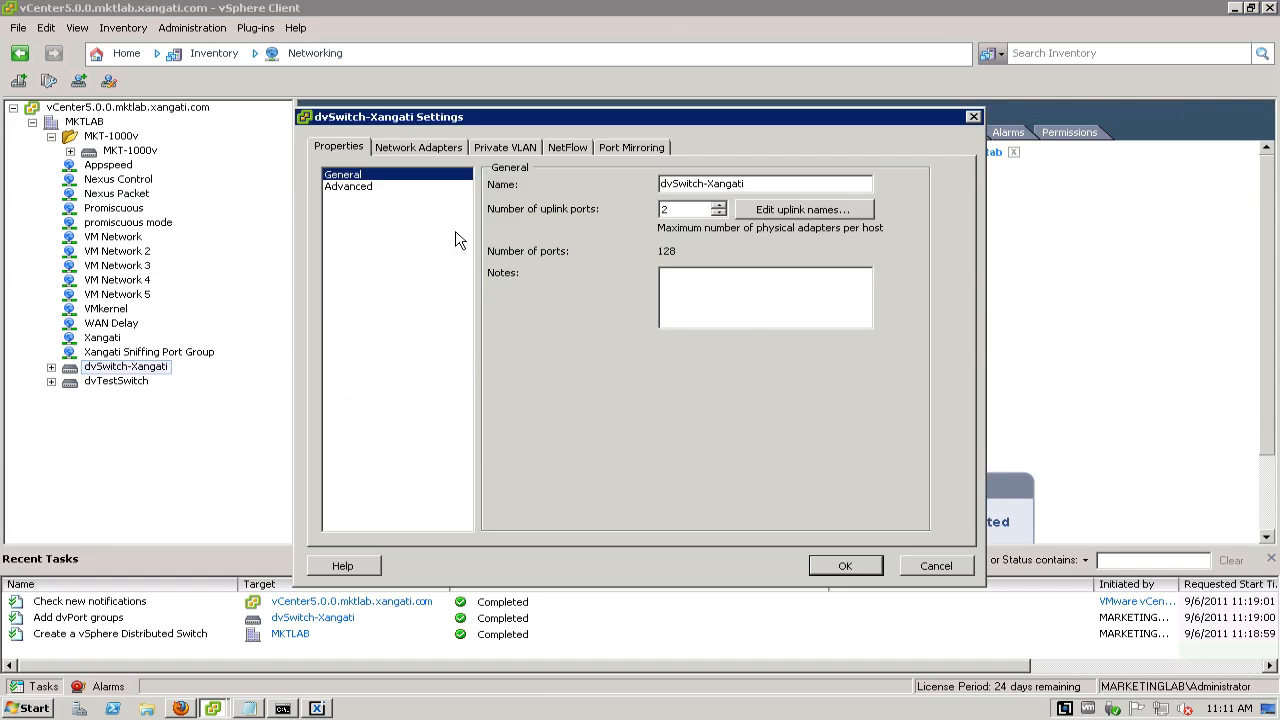
left_click(583, 152)
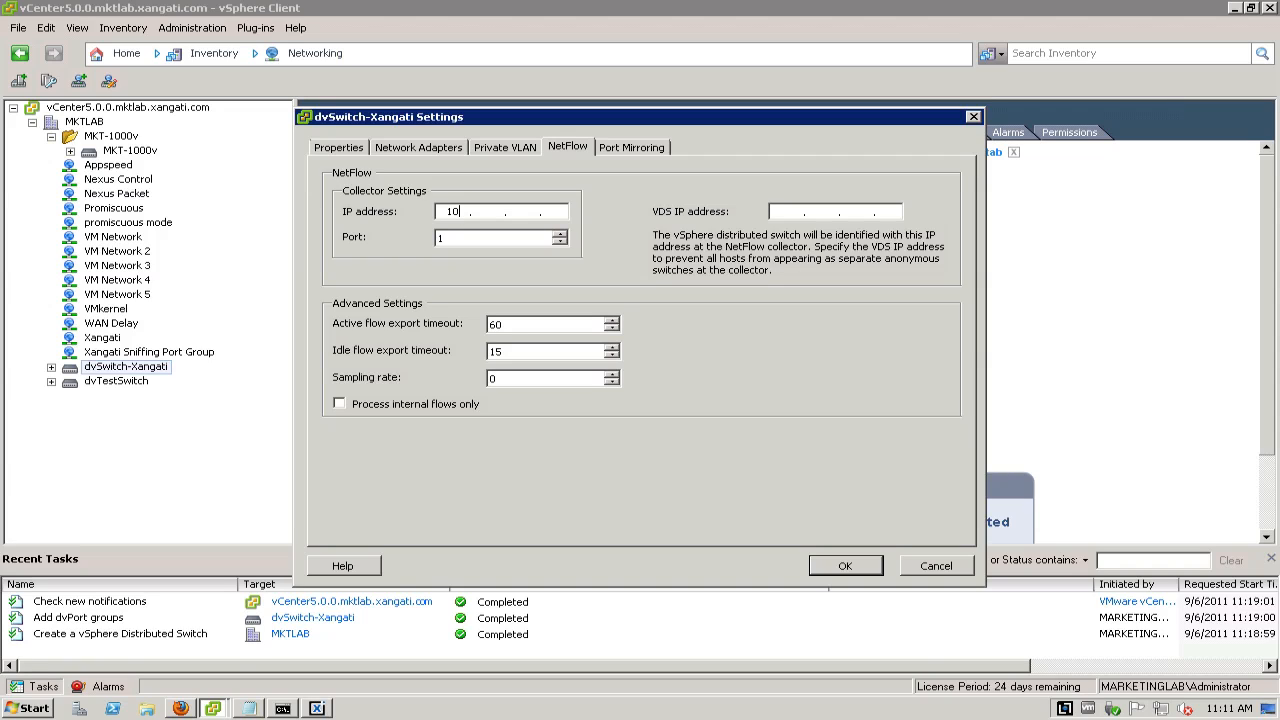
type(".")
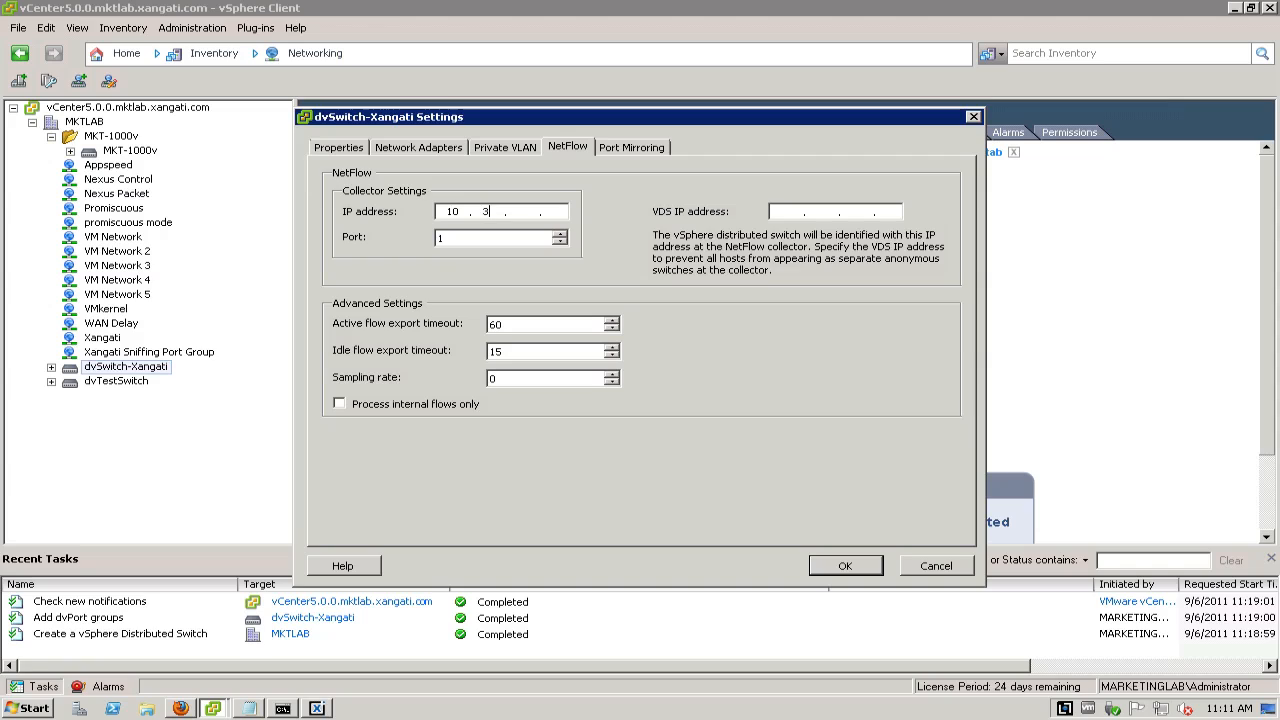
type("3.4.217")
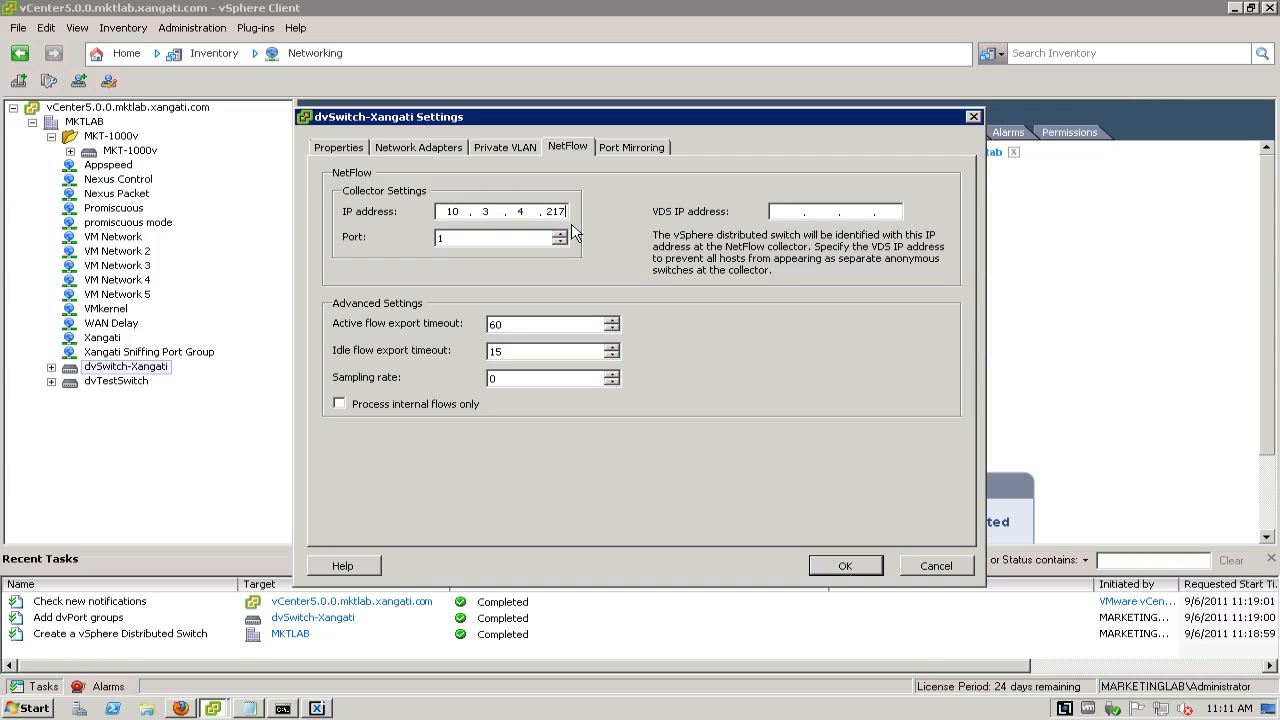
key("Tab")
type("2058")
left_click(850, 567)
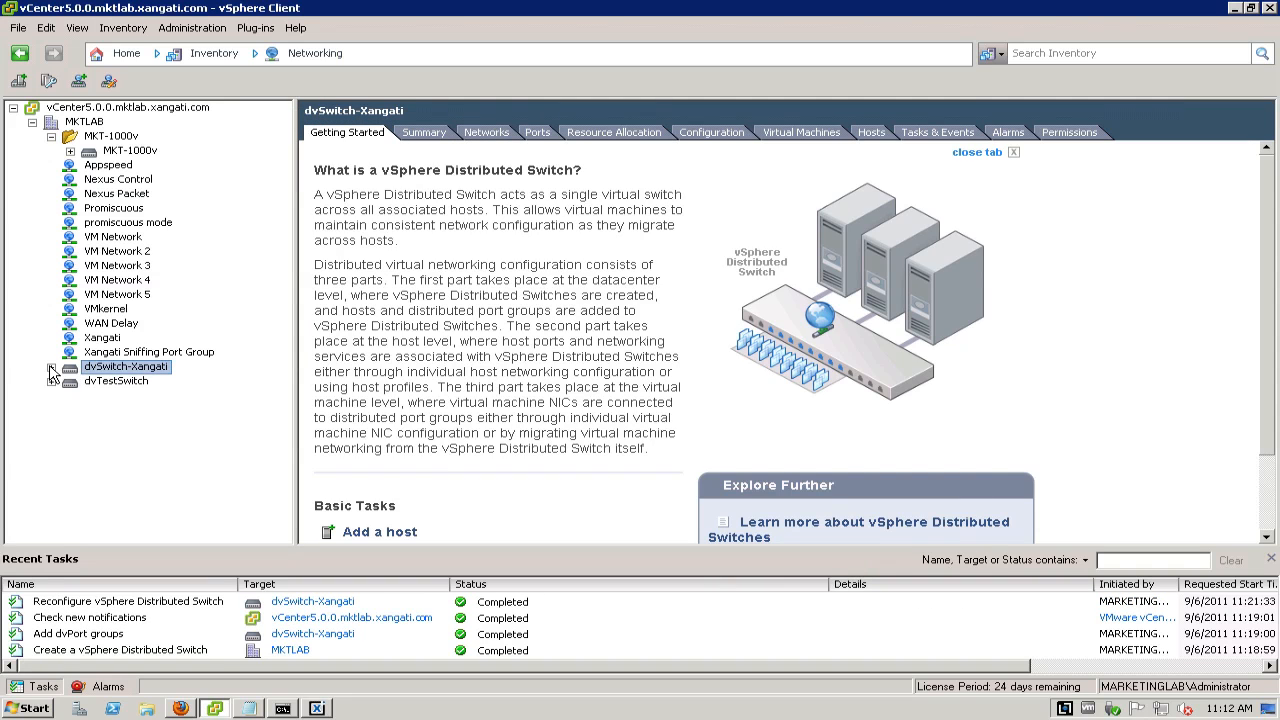
Set the NetFlow status in the Monitoring policy of dvPortGroup2, under dvSwitch-Xangati, to Enabled
left_click(51, 368)
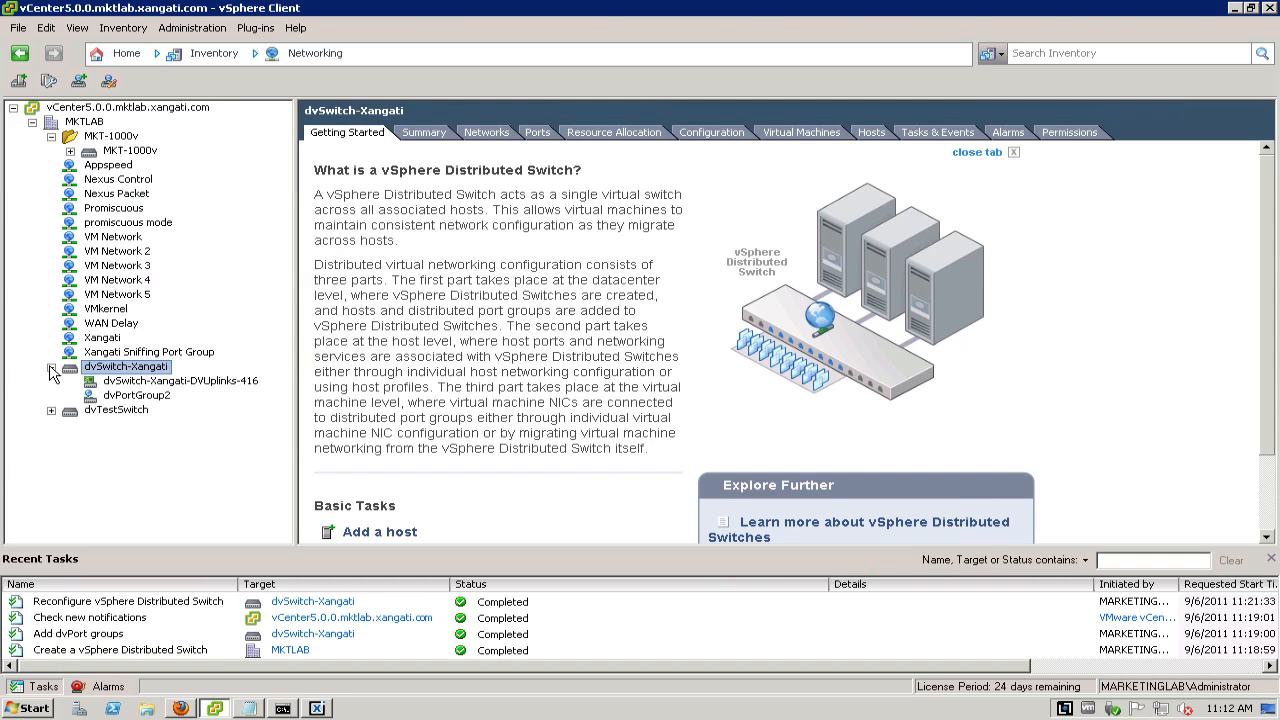
left_click(133, 400)
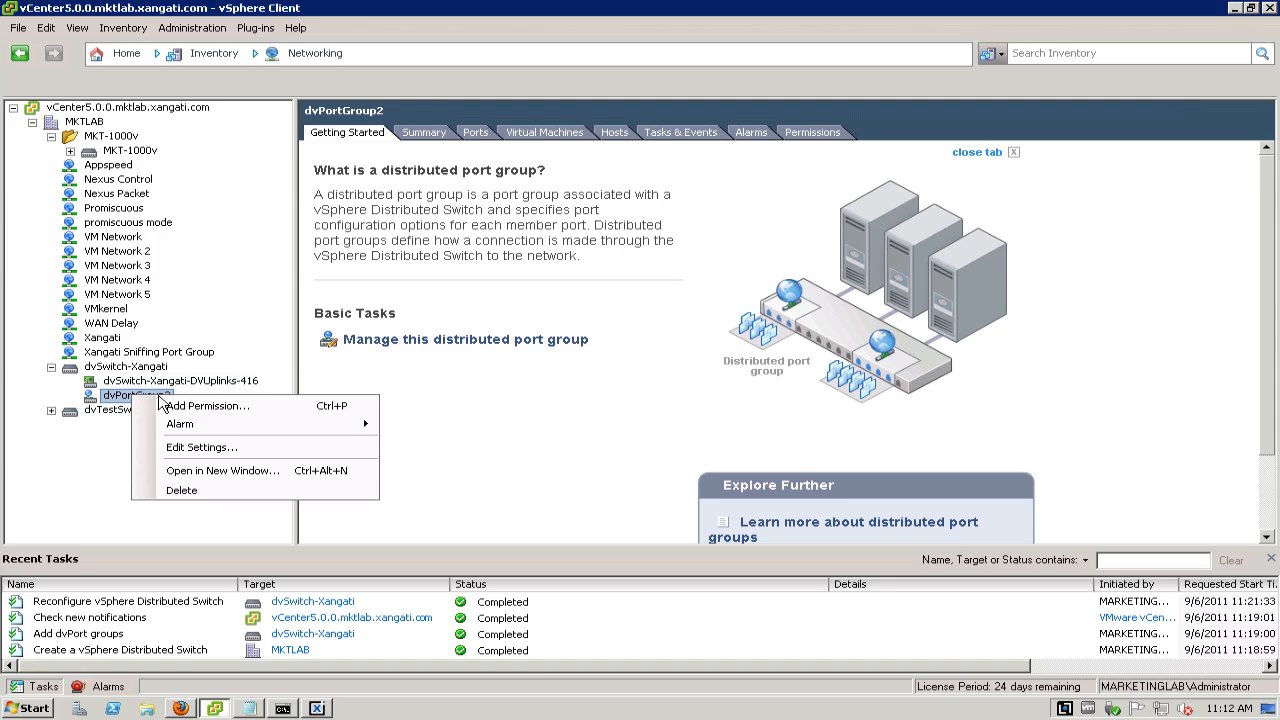
left_click(203, 450)
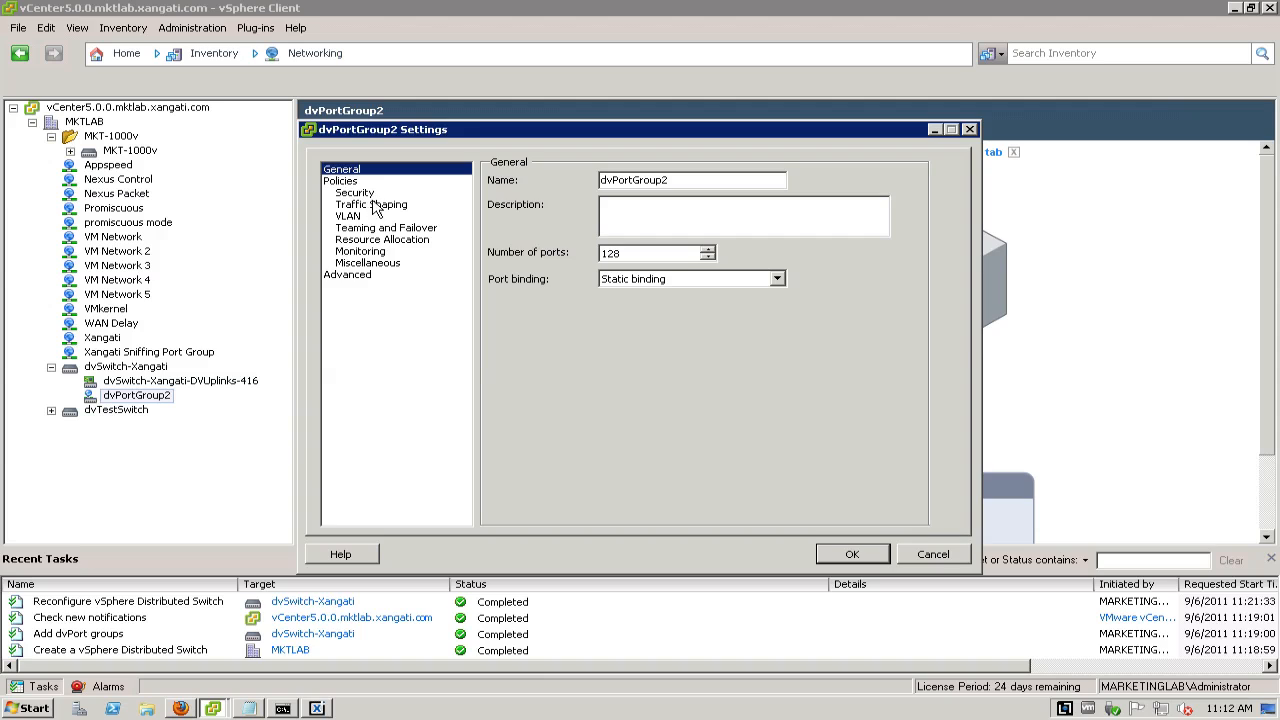
left_click(373, 254)
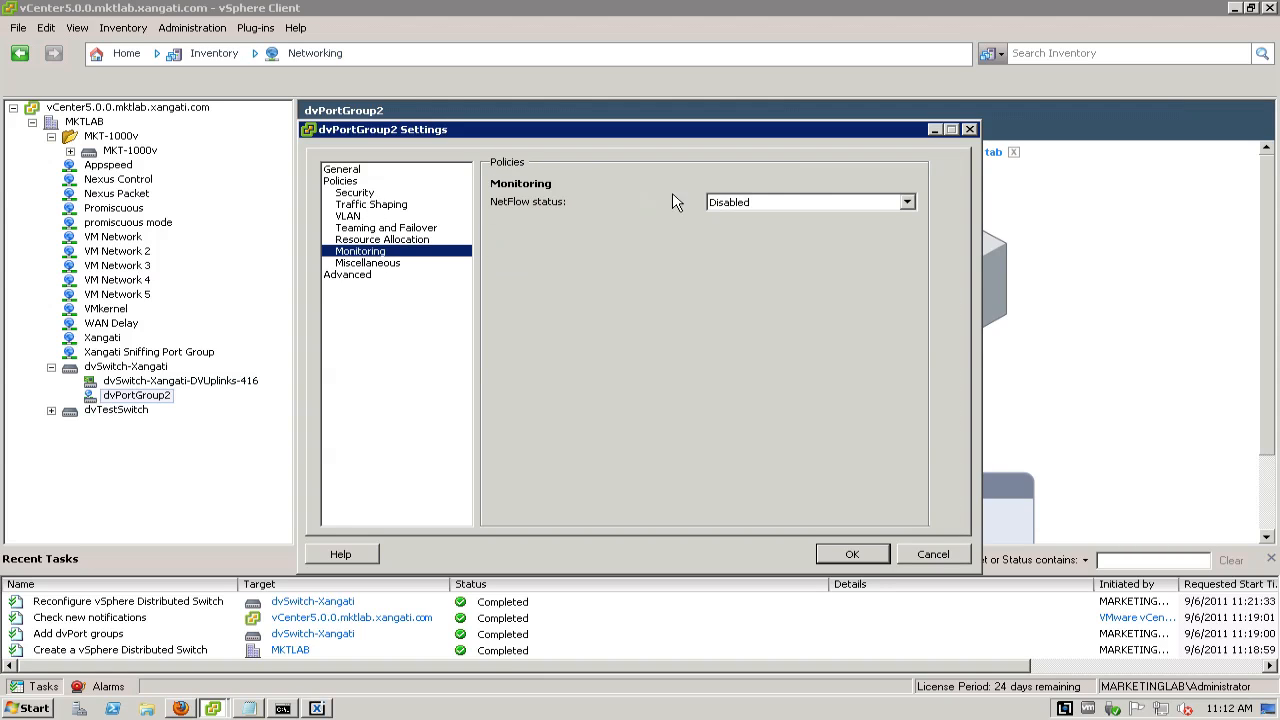
left_click(907, 203)
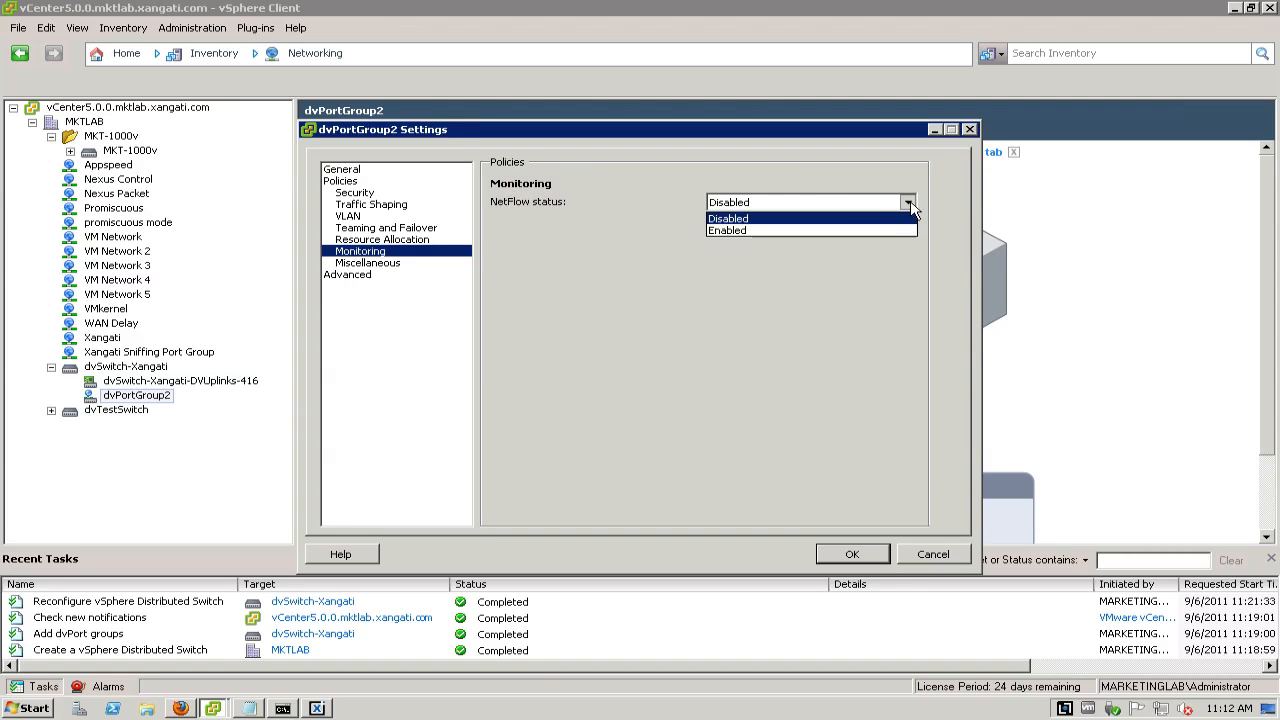
left_click(830, 233)
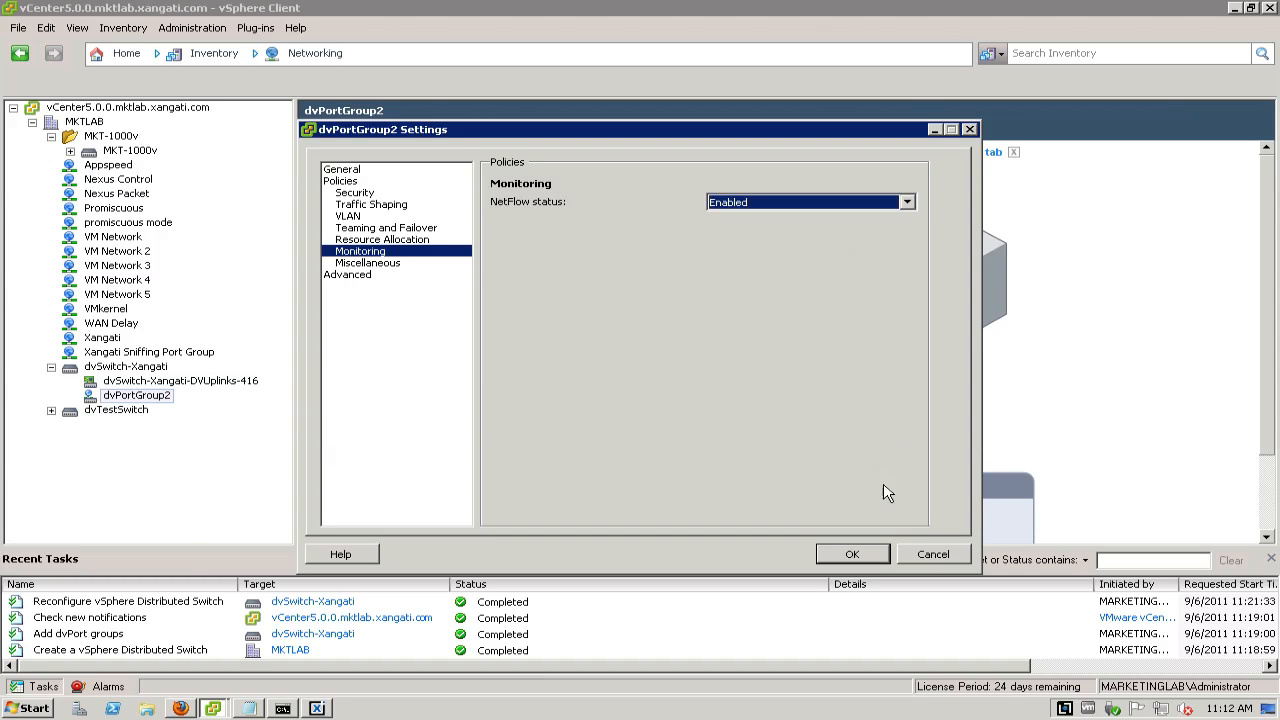
left_click(871, 558)
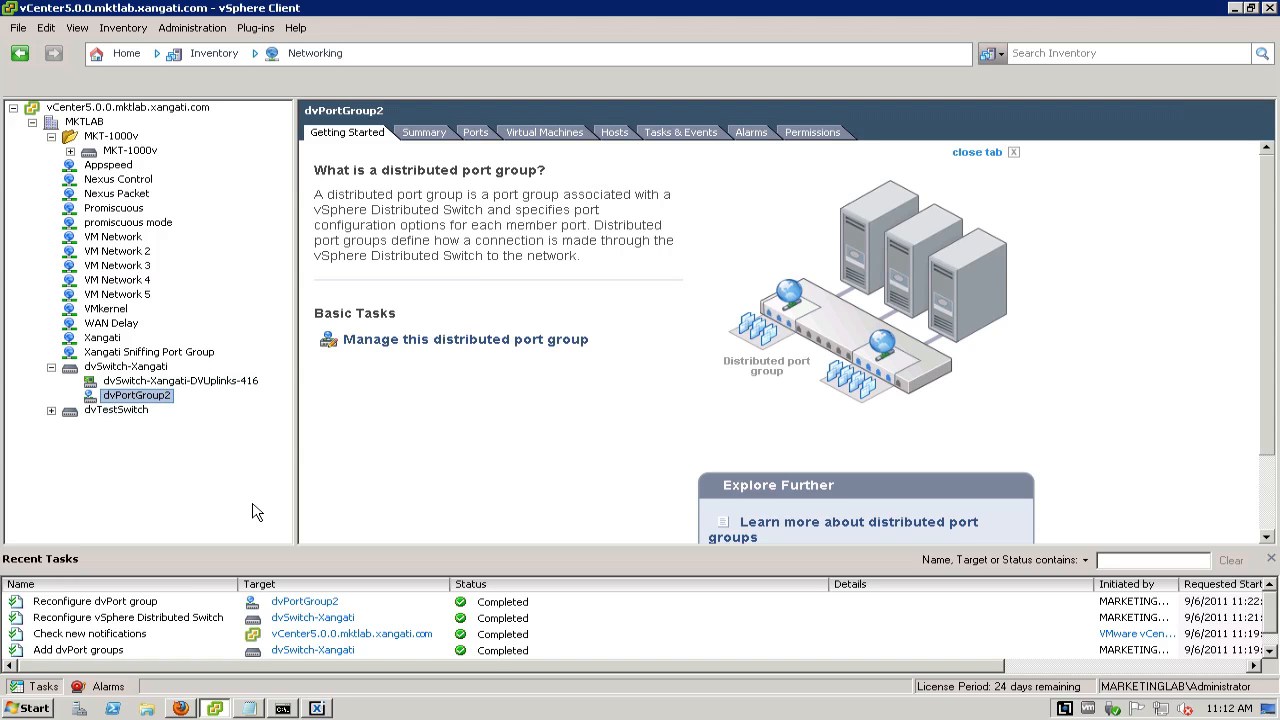
Switch to the Xangati Management Dashboard and open the Infrastructure Data Feeds setup
left_click(328, 710)
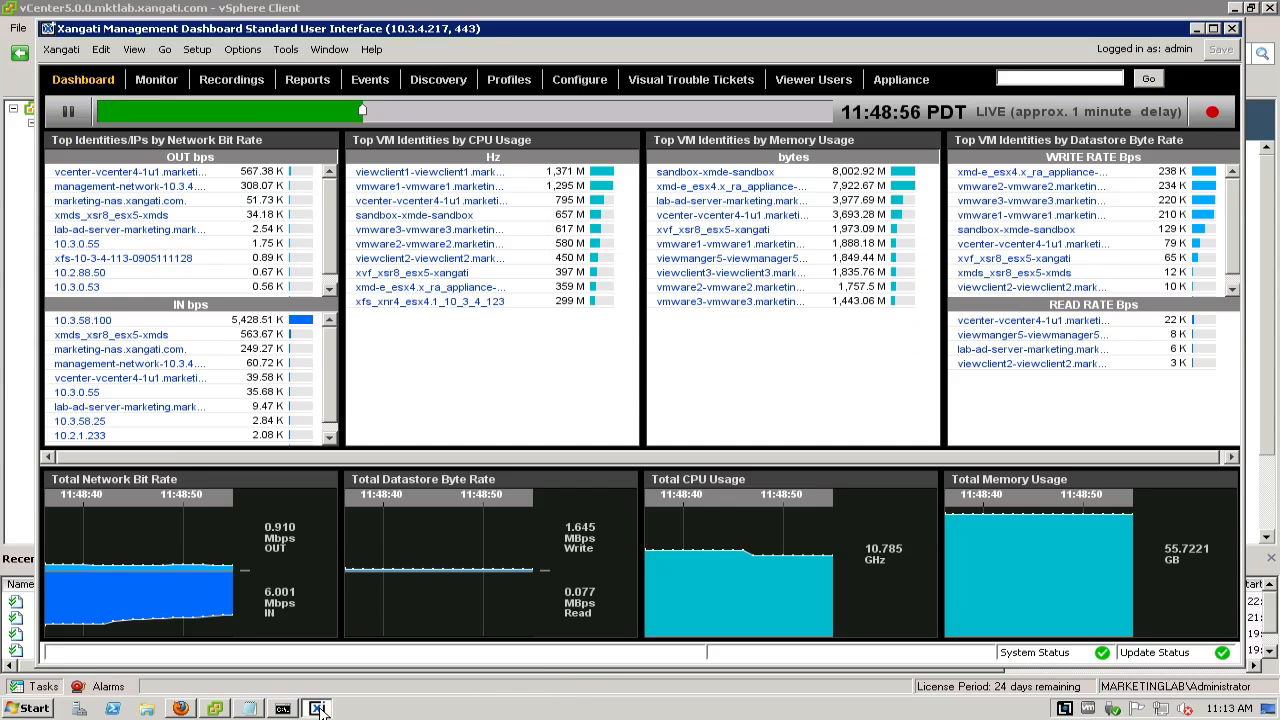
left_click(200, 55)
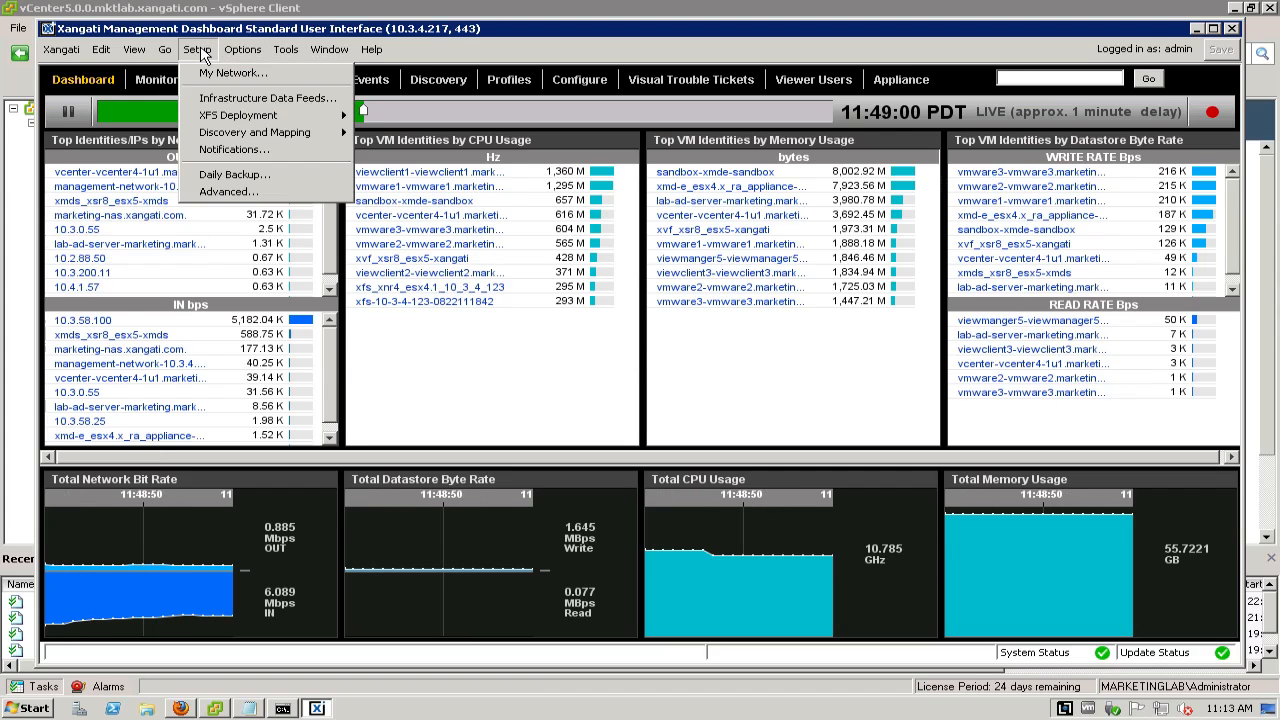
left_click(250, 100)
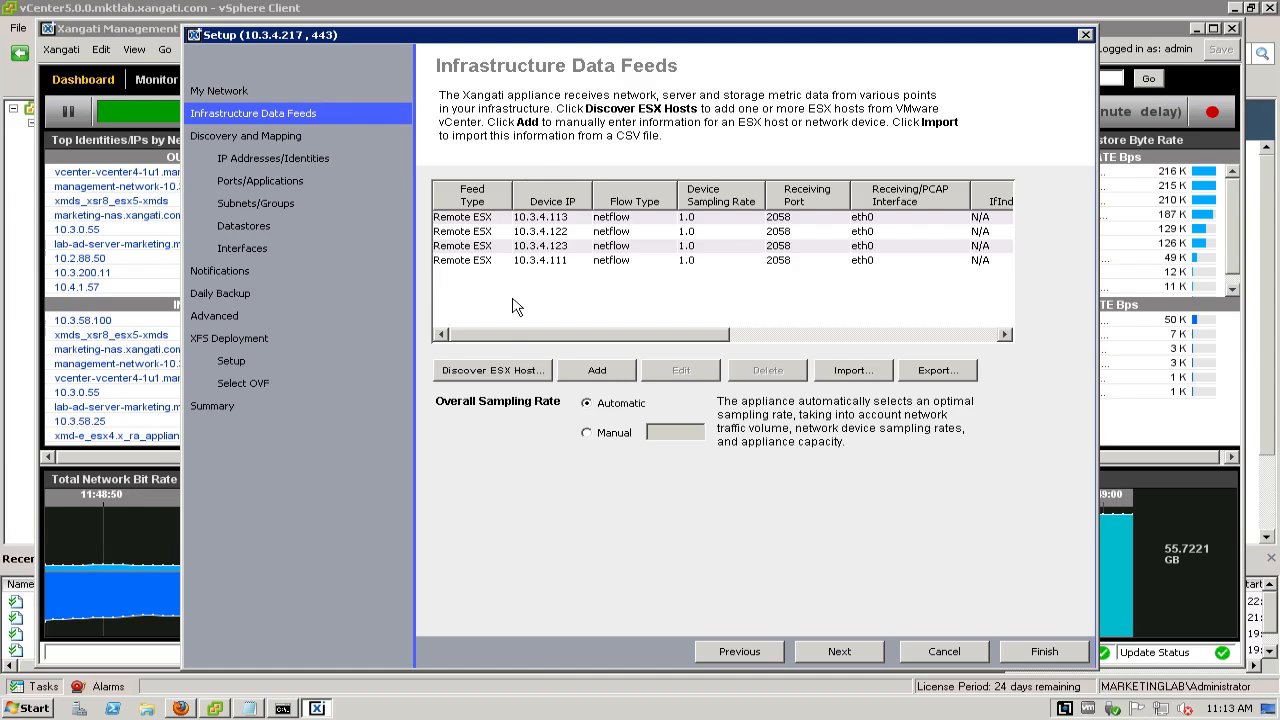
Add an infrastructure data feed with Router as the feed source and 172.16.10.1 as the device IP
left_click(615, 373)
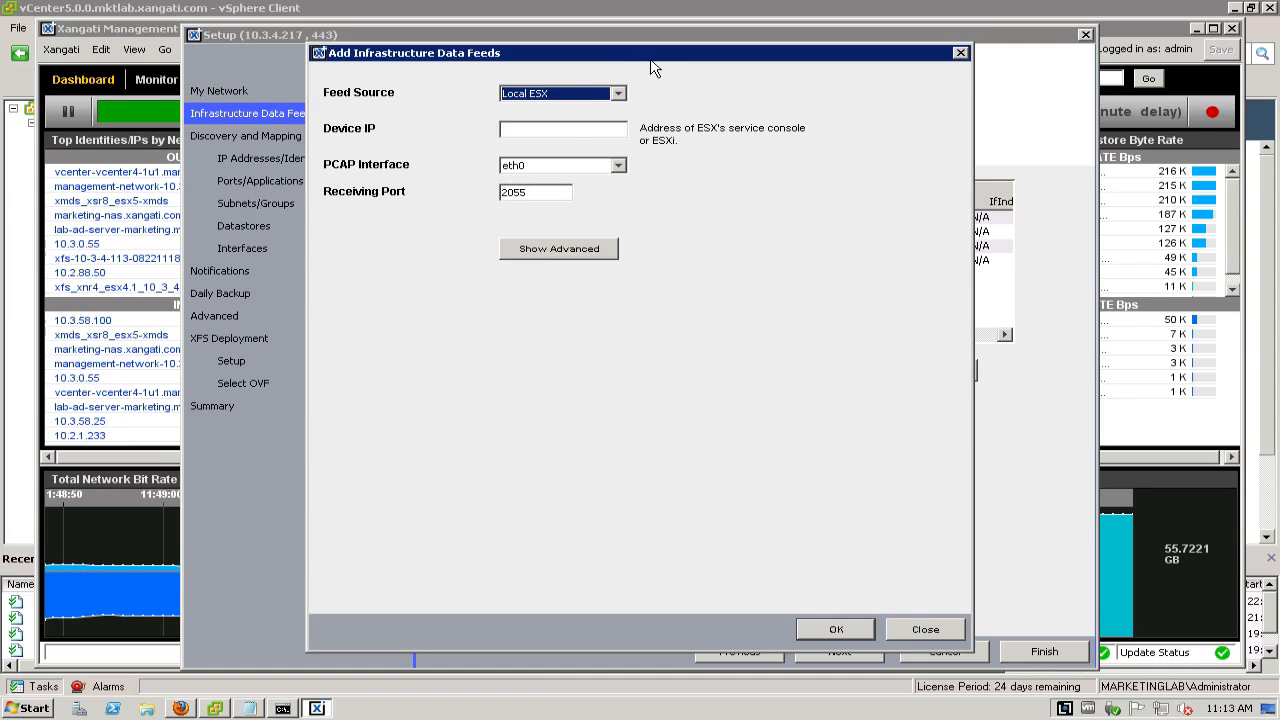
left_click(618, 93)
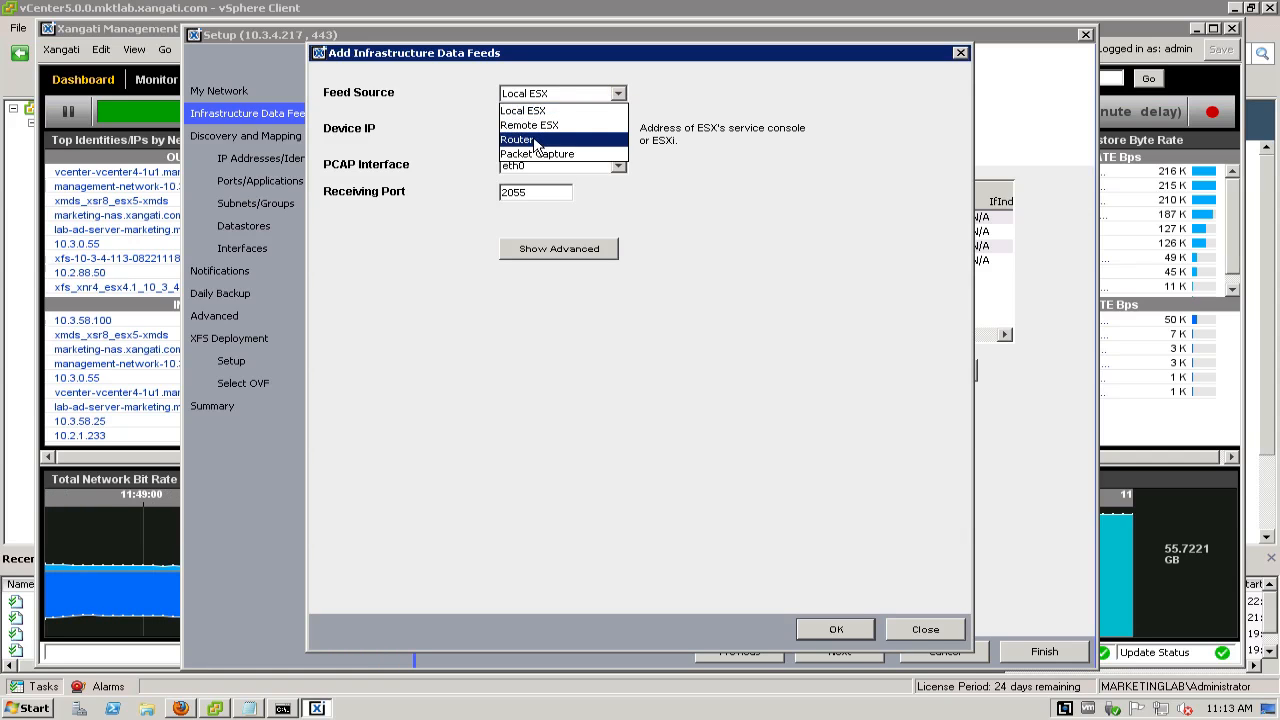
left_click(536, 140)
left_click(519, 131)
type("172.16.")
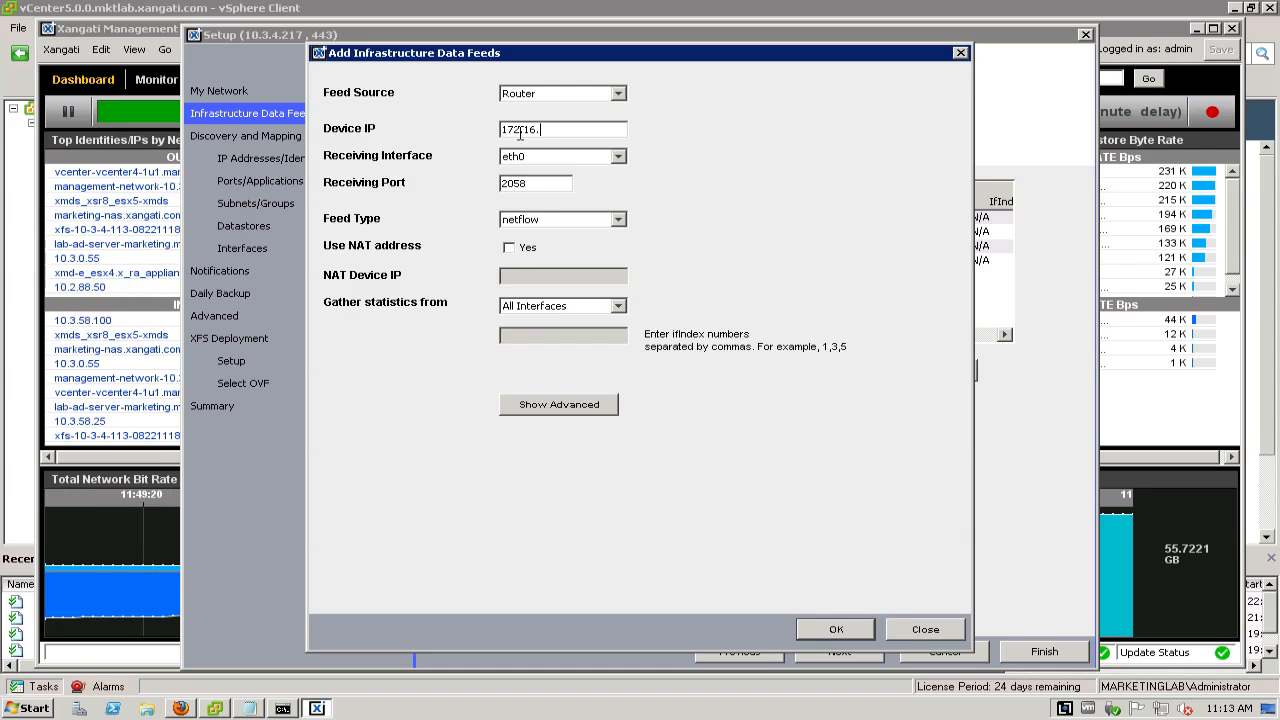
type("10.1")
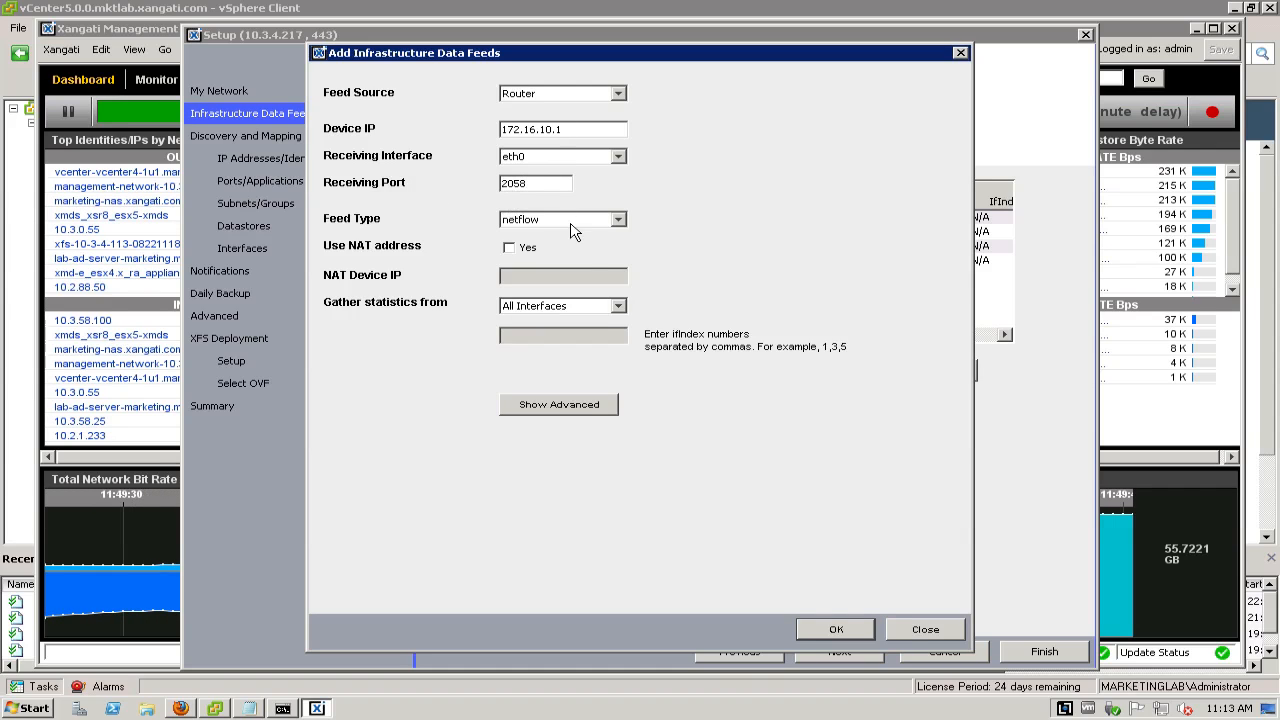
left_click(850, 629)
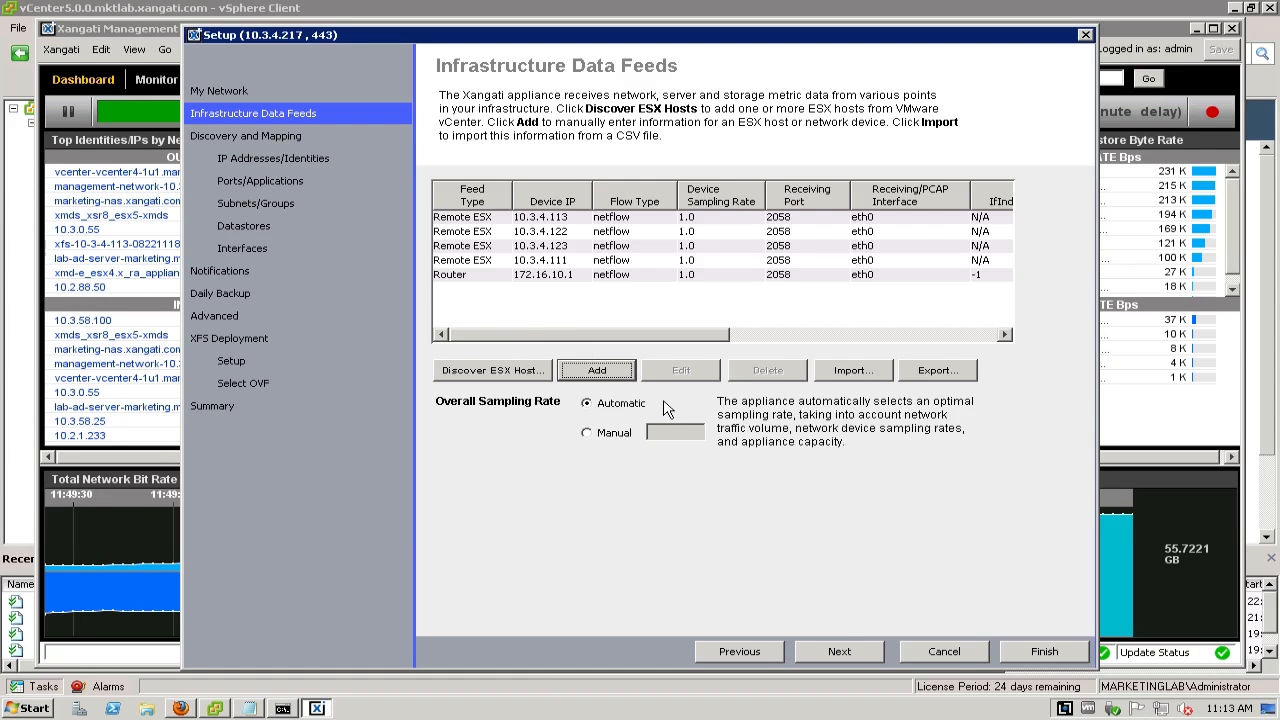
Apply the data feed modification and exit the setup wizard
left_click(1043, 658)
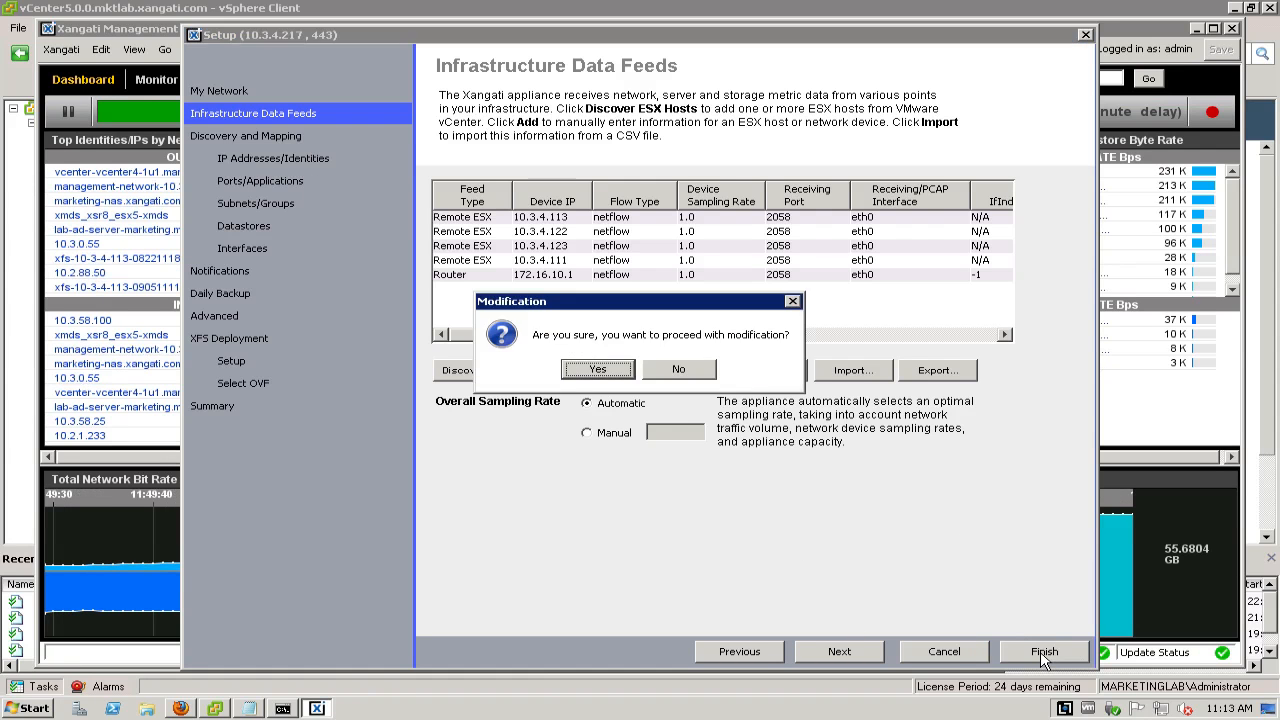
left_click(598, 370)
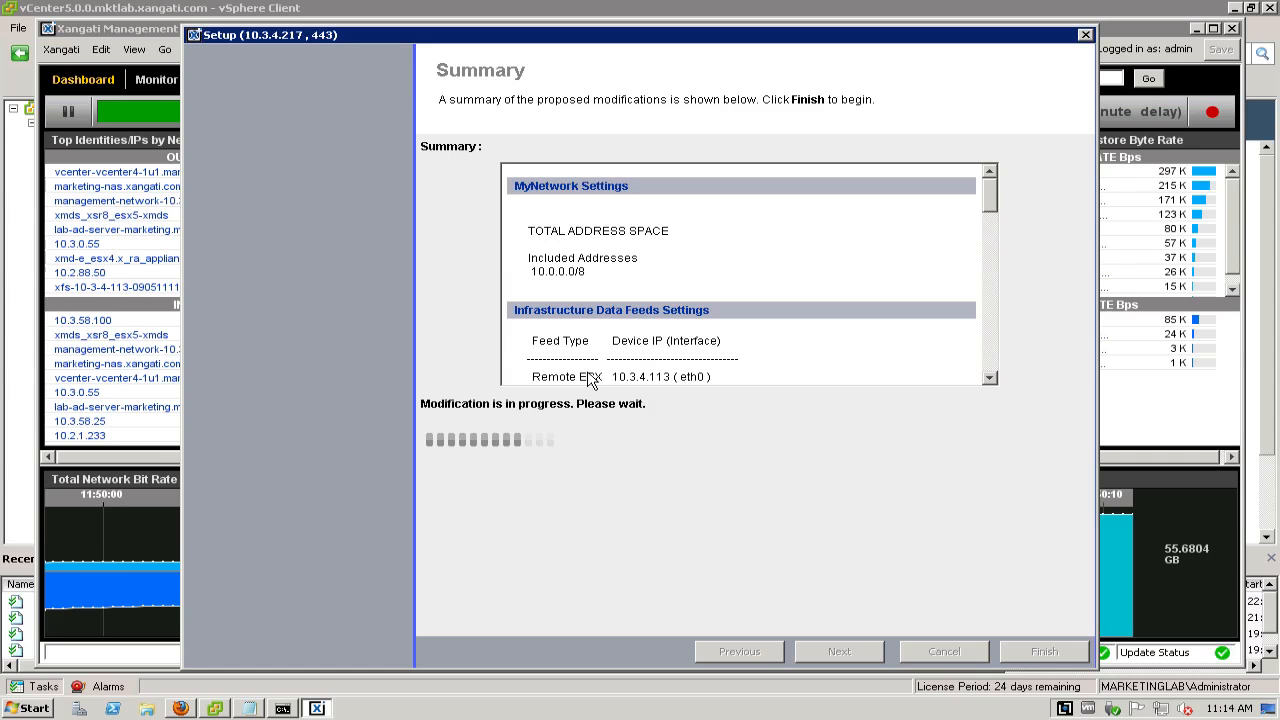
left_click(966, 658)
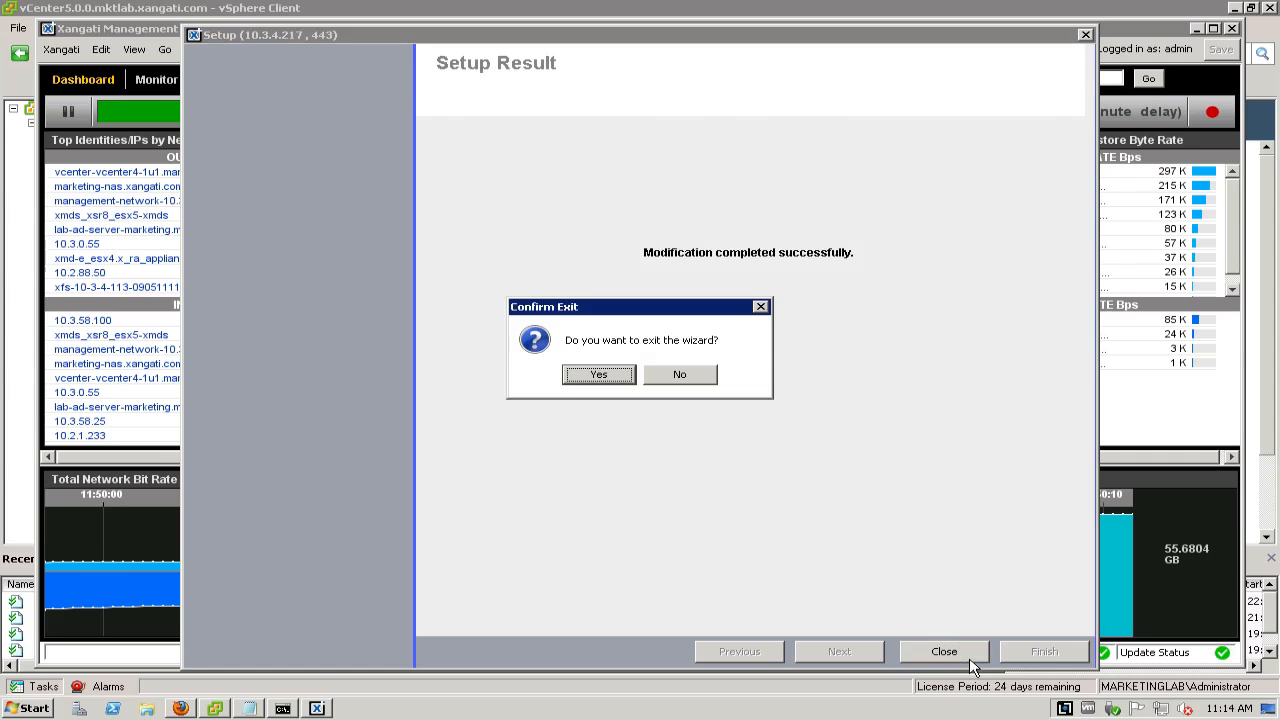
left_click(600, 375)
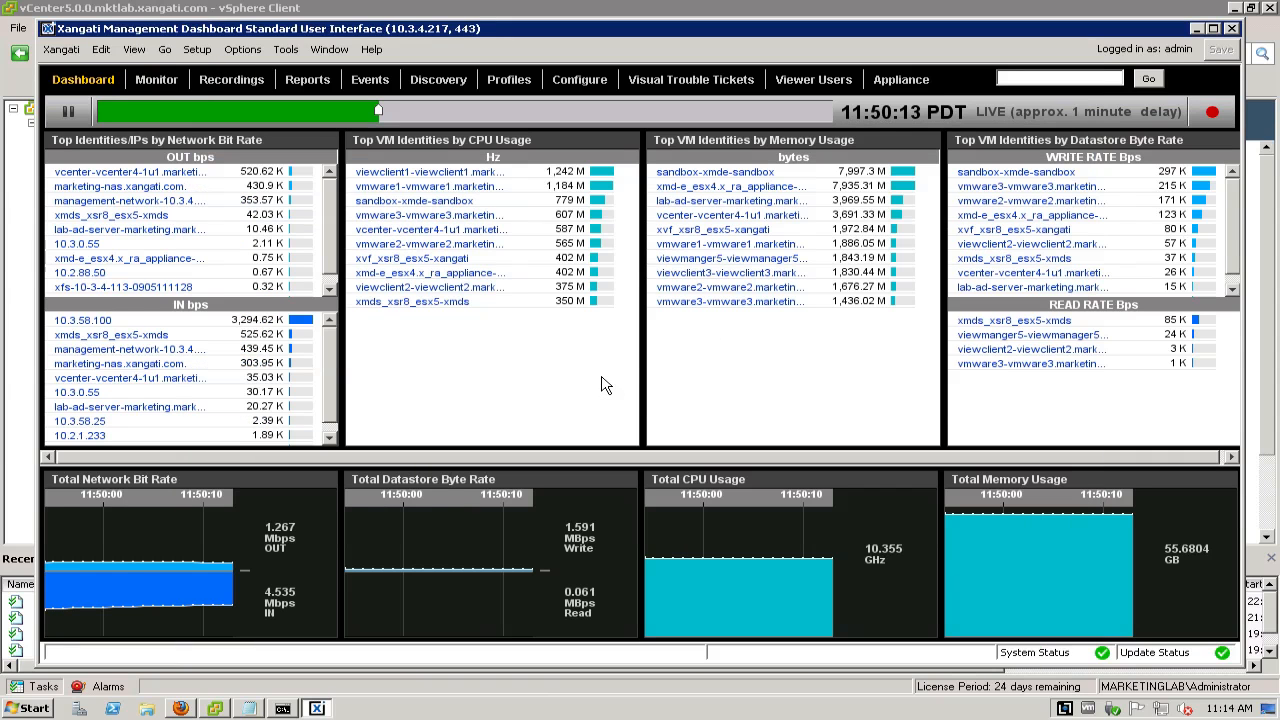
Check the appliance's Flow status for the configured network devices
left_click(919, 79)
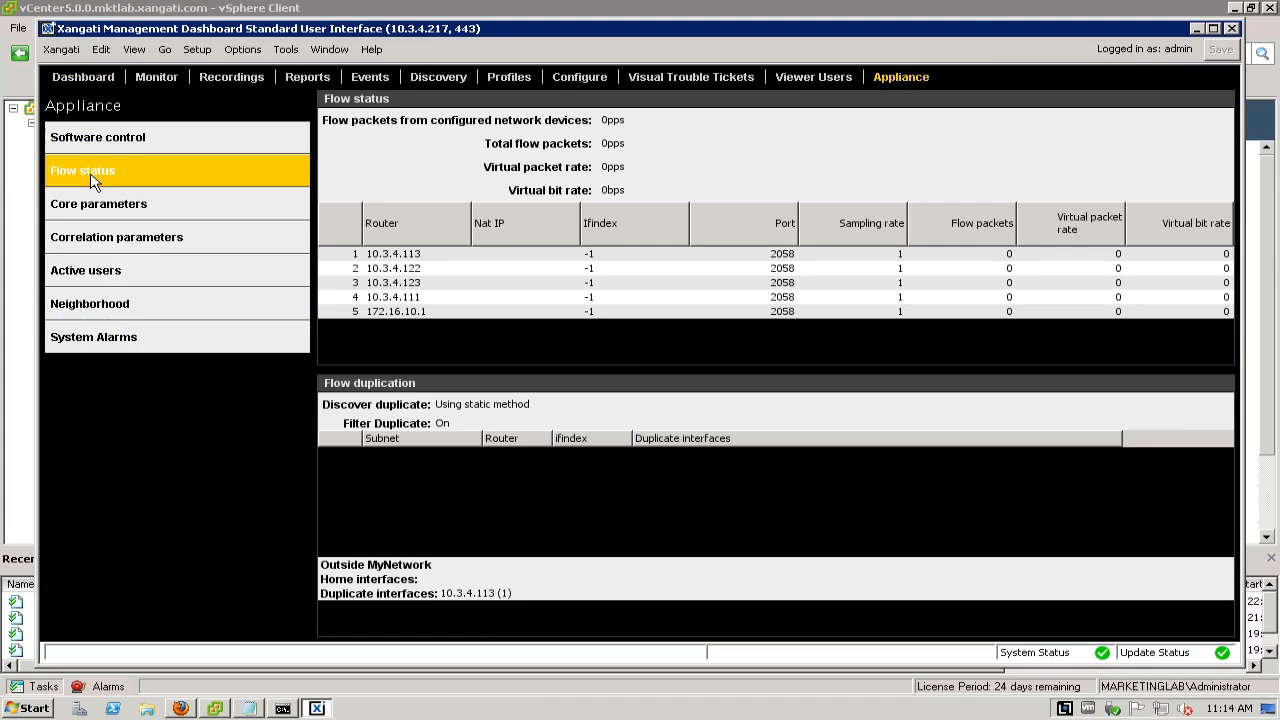